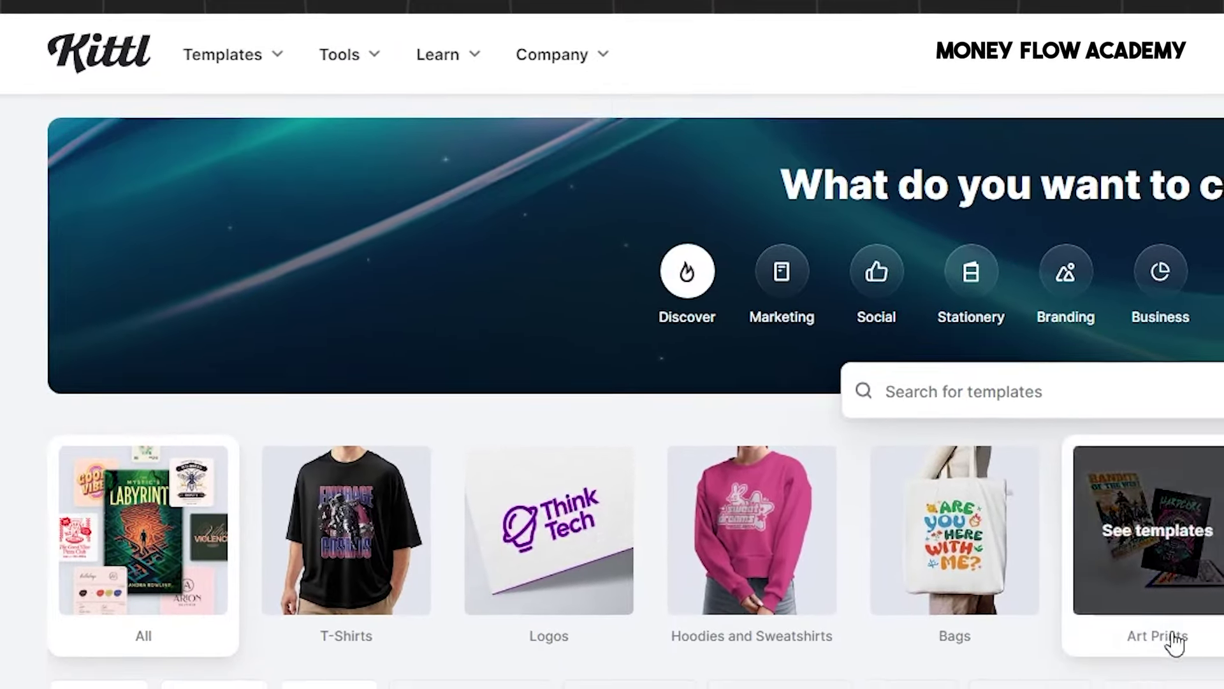
- Browse the Kittl dashboard and start a new project
scroll(1141, 638, down, 5)
scroll(1138, 647, down, 3)
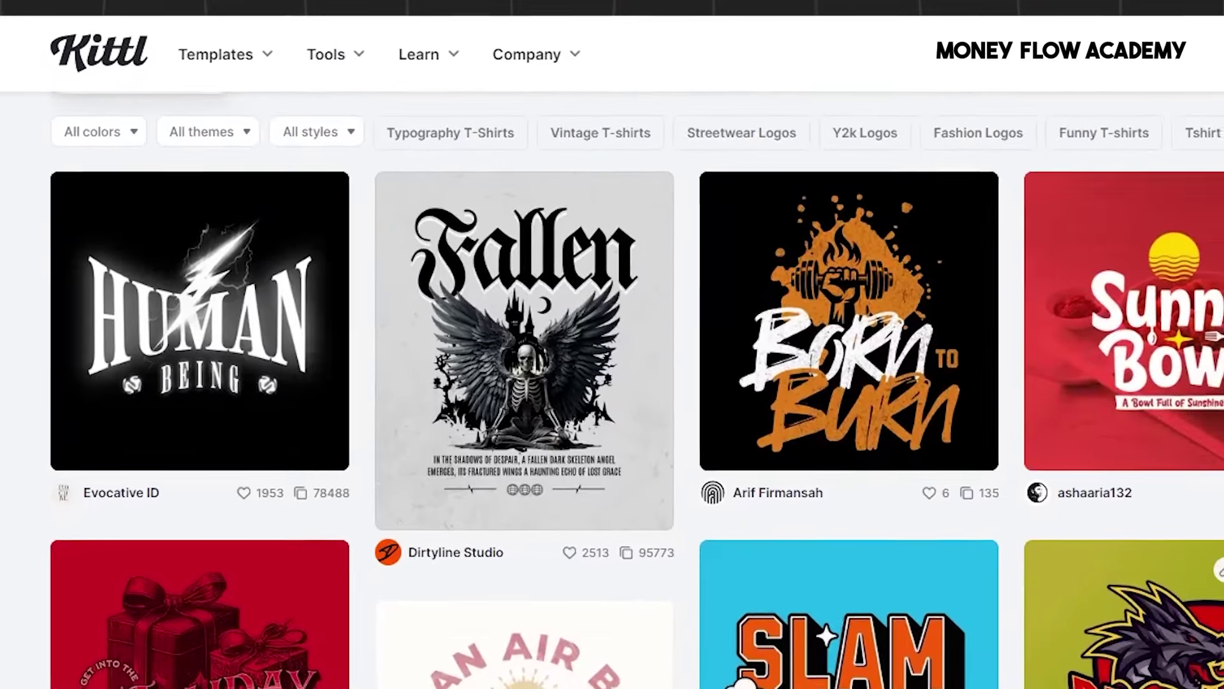
scroll(1132, 676, down, 5)
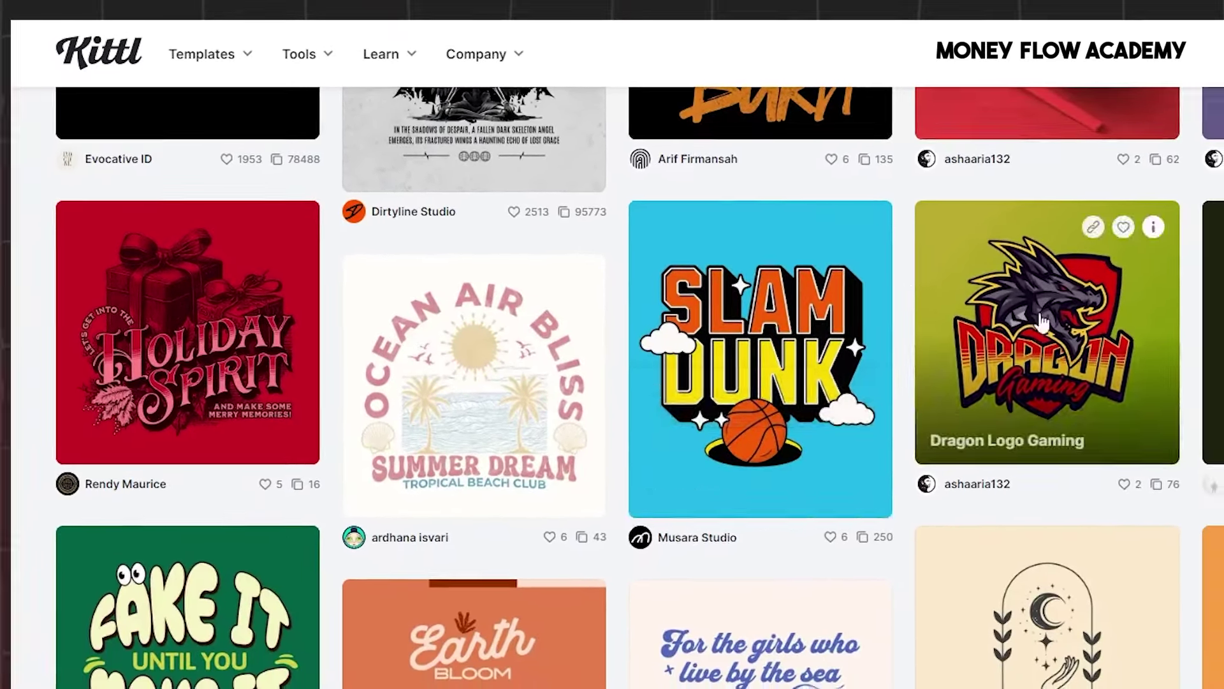
scroll(703, 679, down, 5)
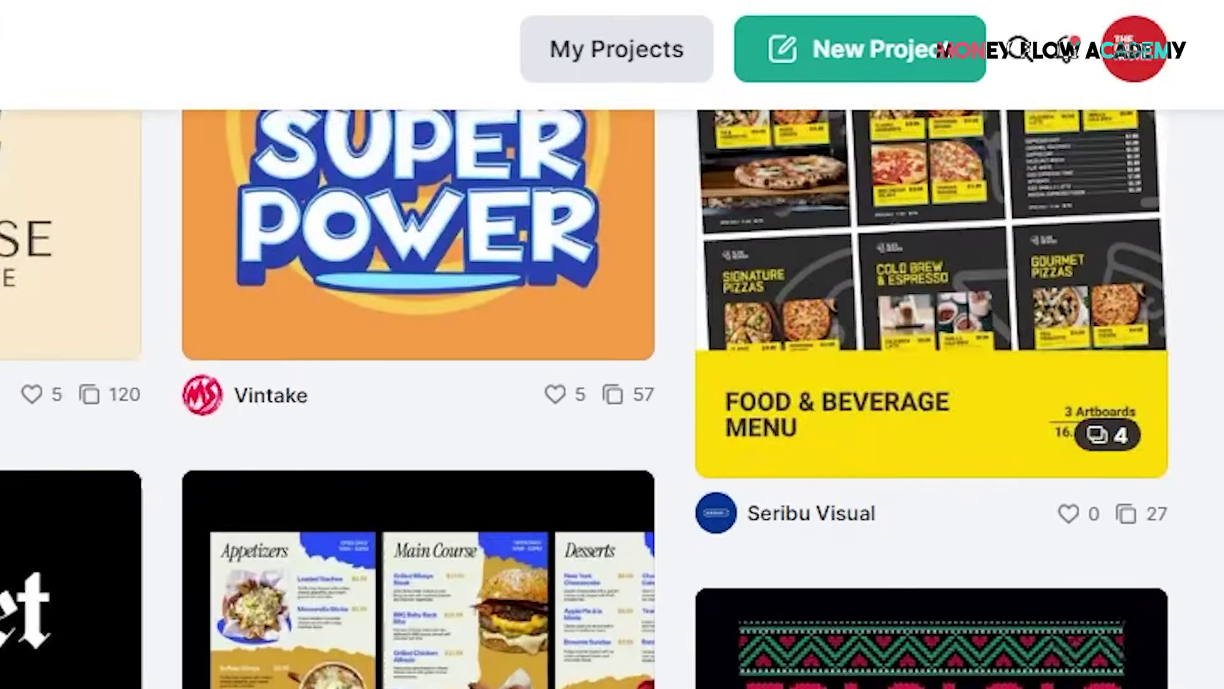
scroll(612, 395, down, 5)
scroll(1210, 588, up, 15)
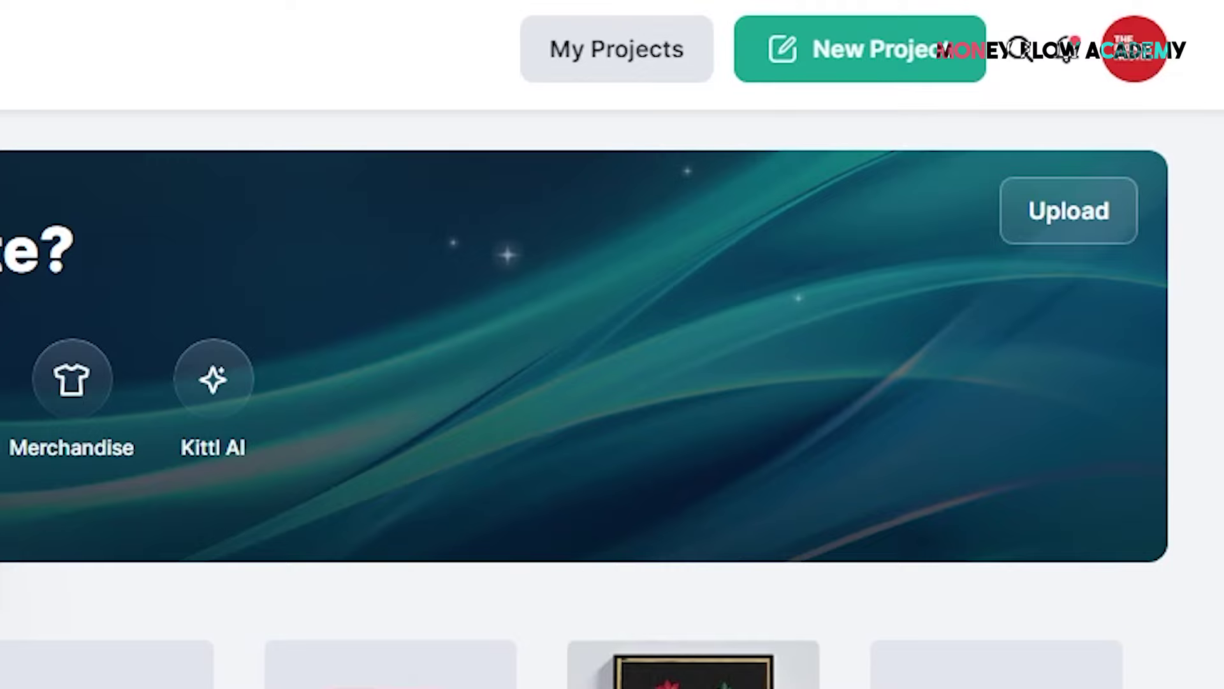
click(861, 49)
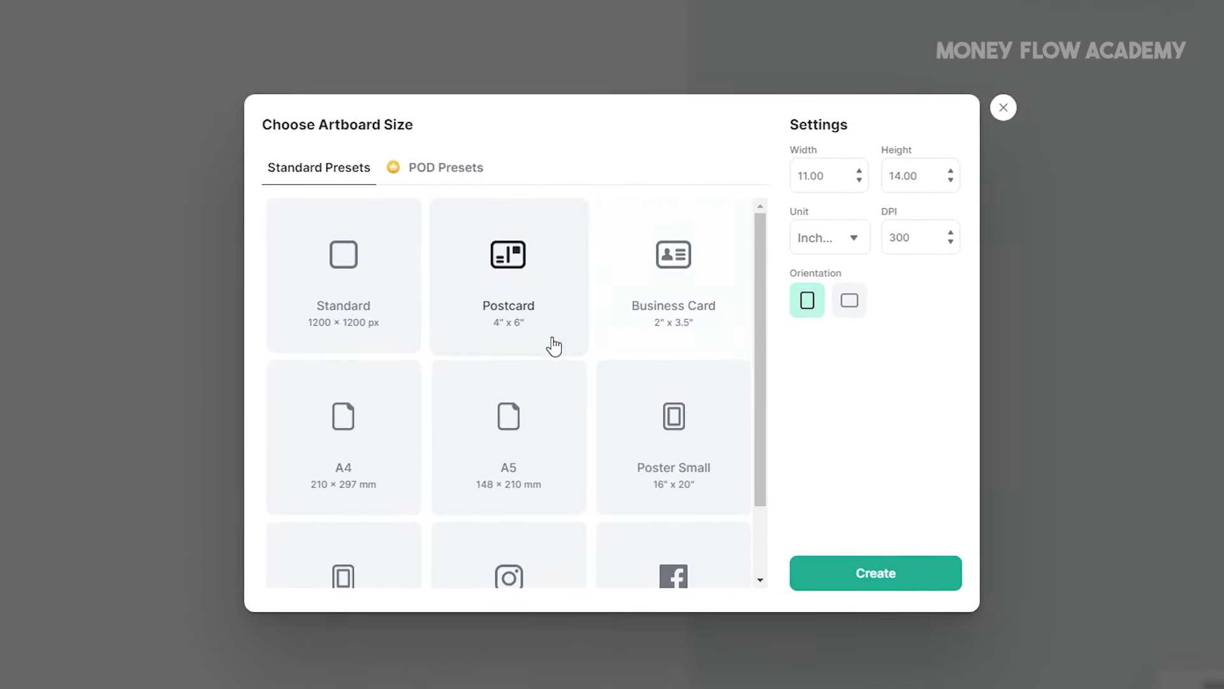
- Set the artboard to 11 × 14 inches at 300 DPI in portrait
double_click(925, 172)
double_click(821, 171)
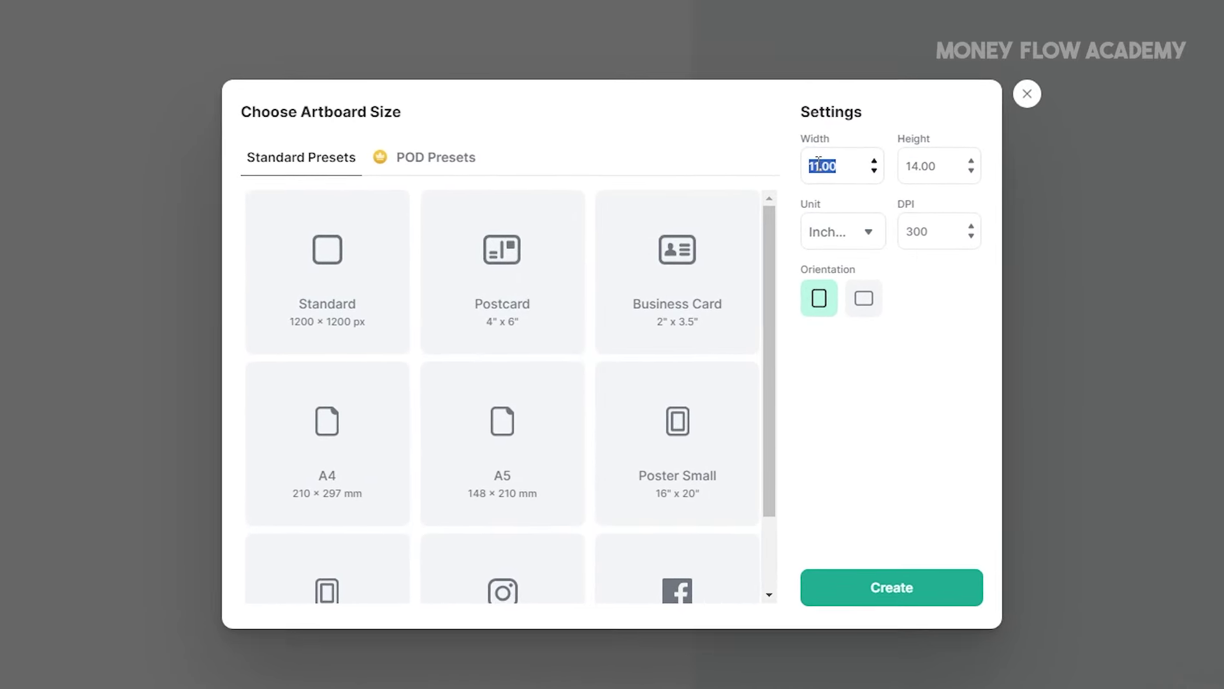
click(838, 247)
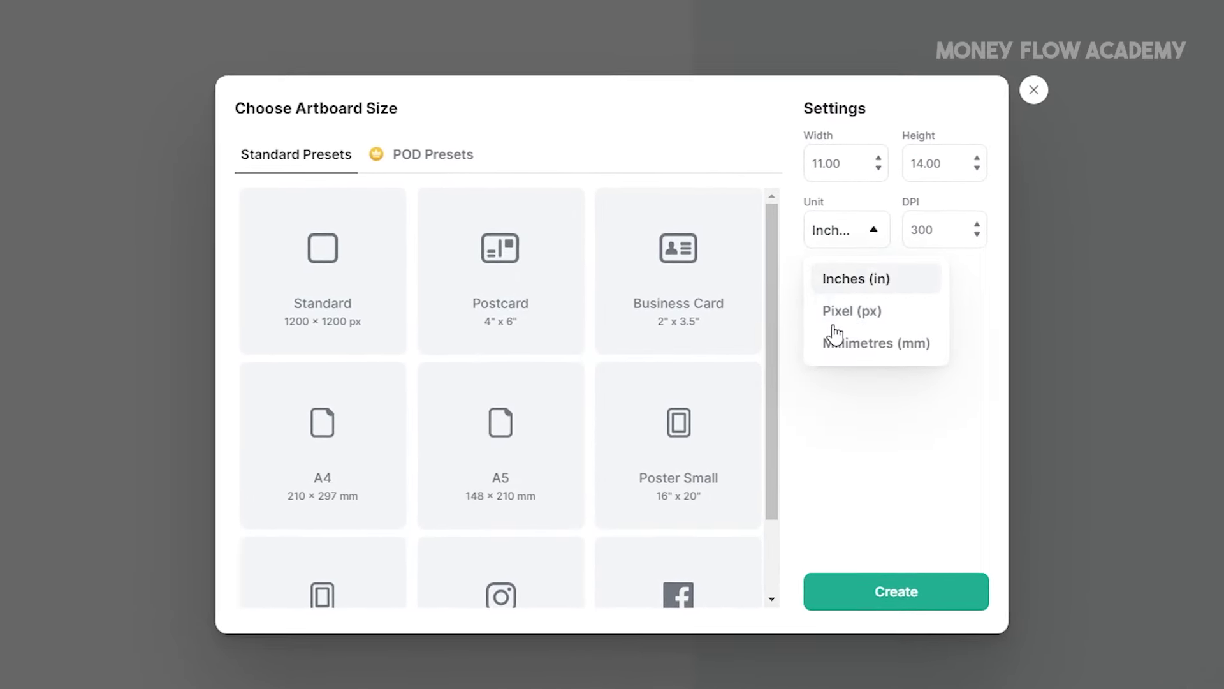
double_click(949, 156)
double_click(950, 228)
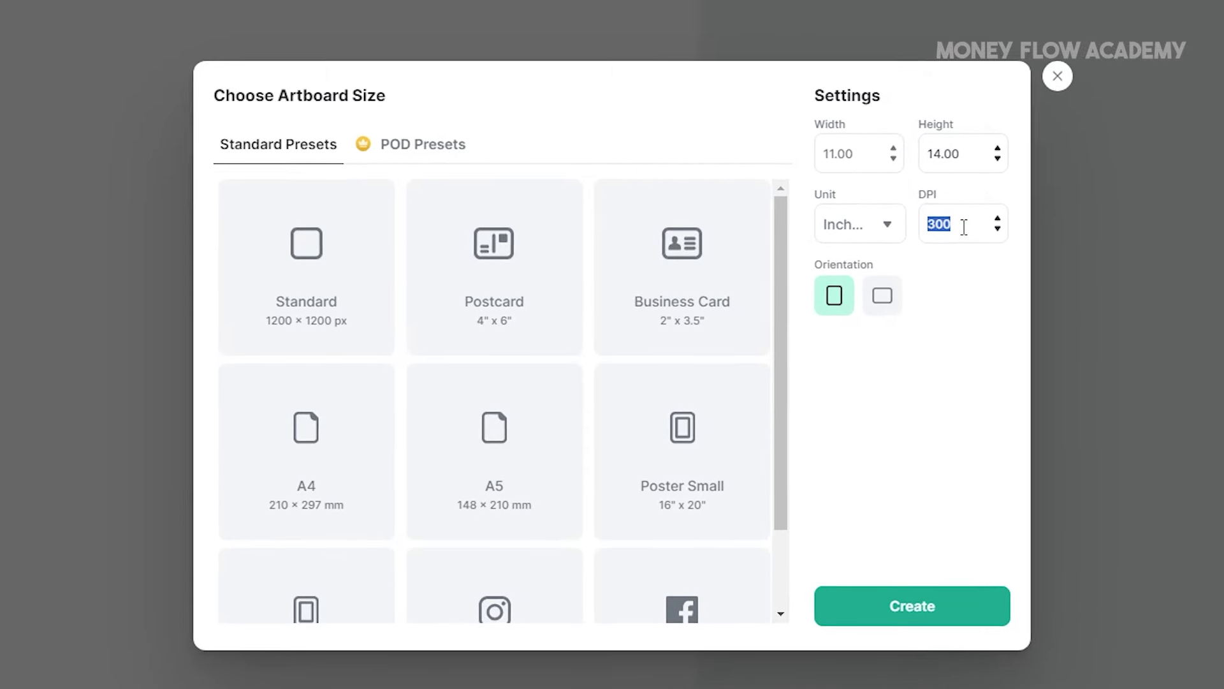
click(945, 407)
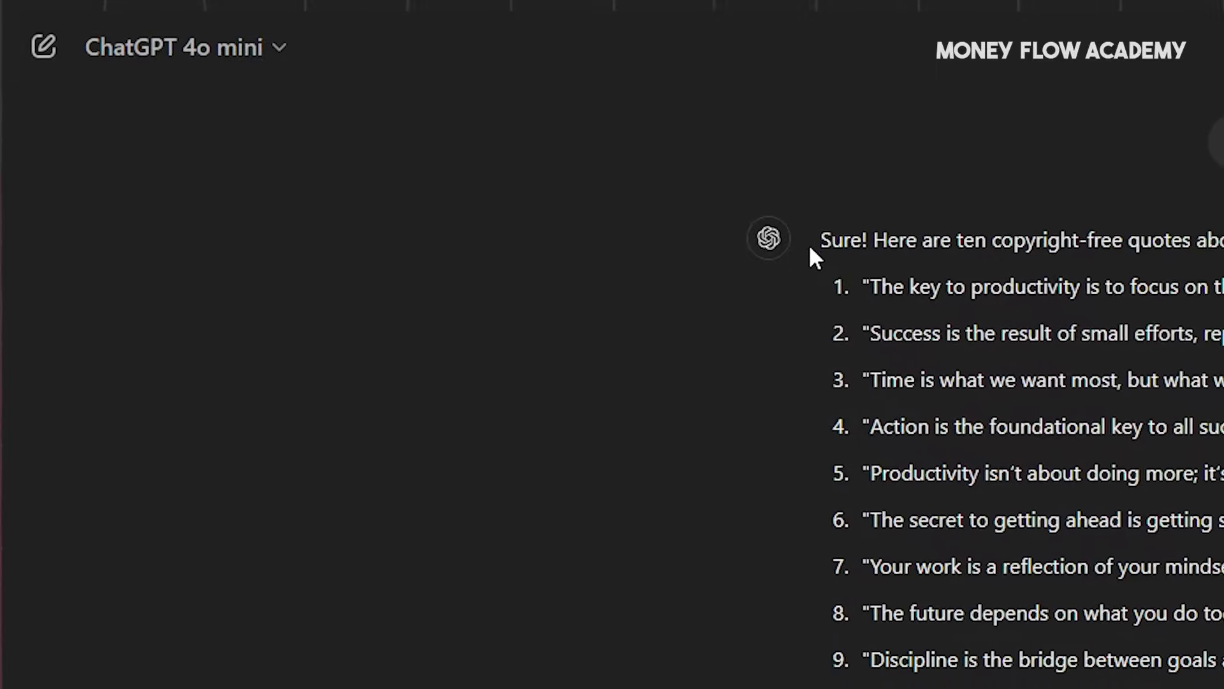
- Select ChatGPT's productivity quotes one by one and copy text from the fifth quote
drag(809, 250, 1084, 679)
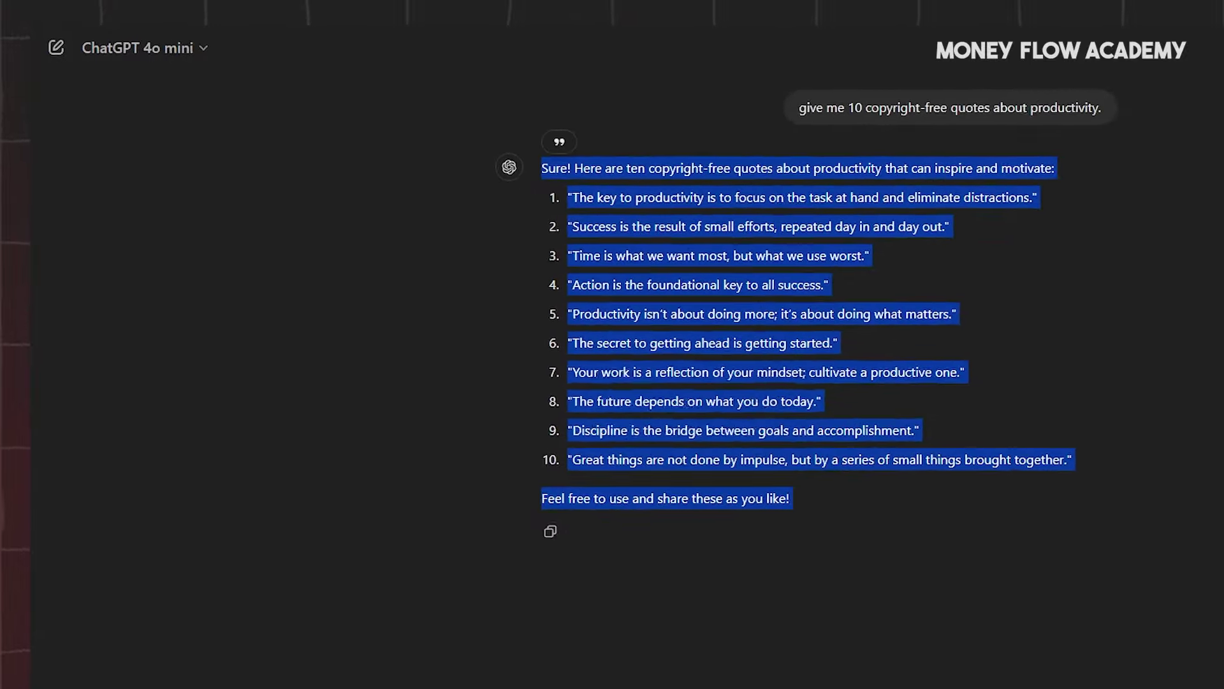
click(1145, 418)
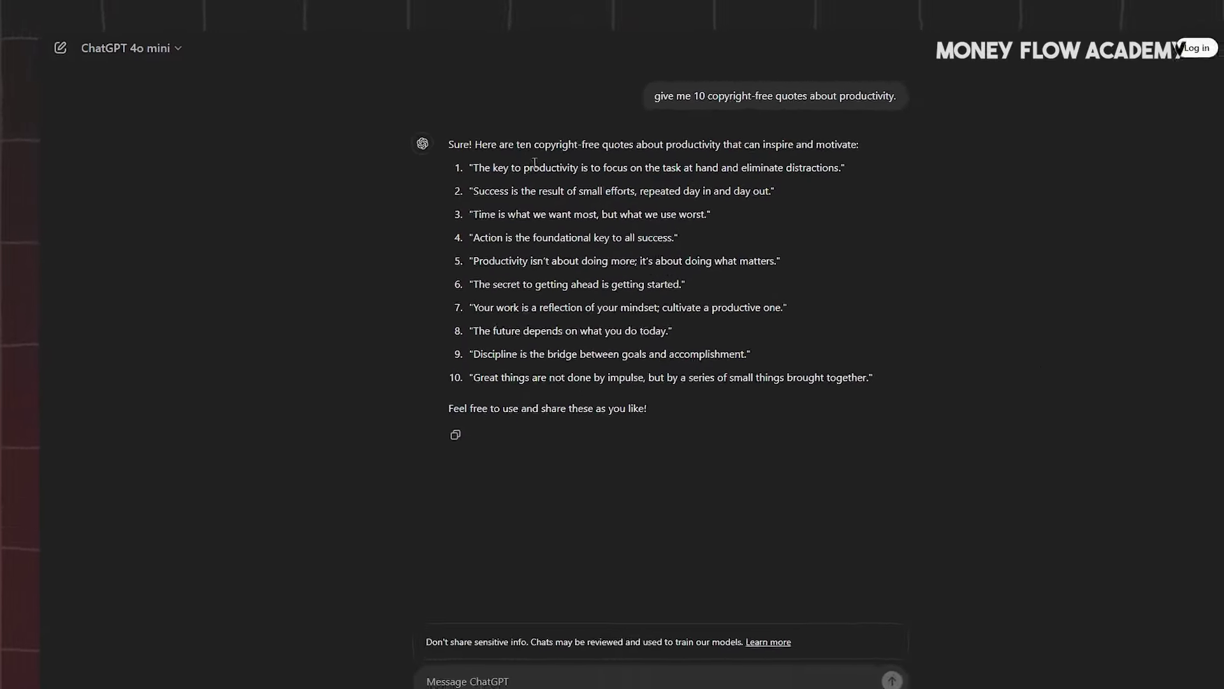
triple_click(535, 167)
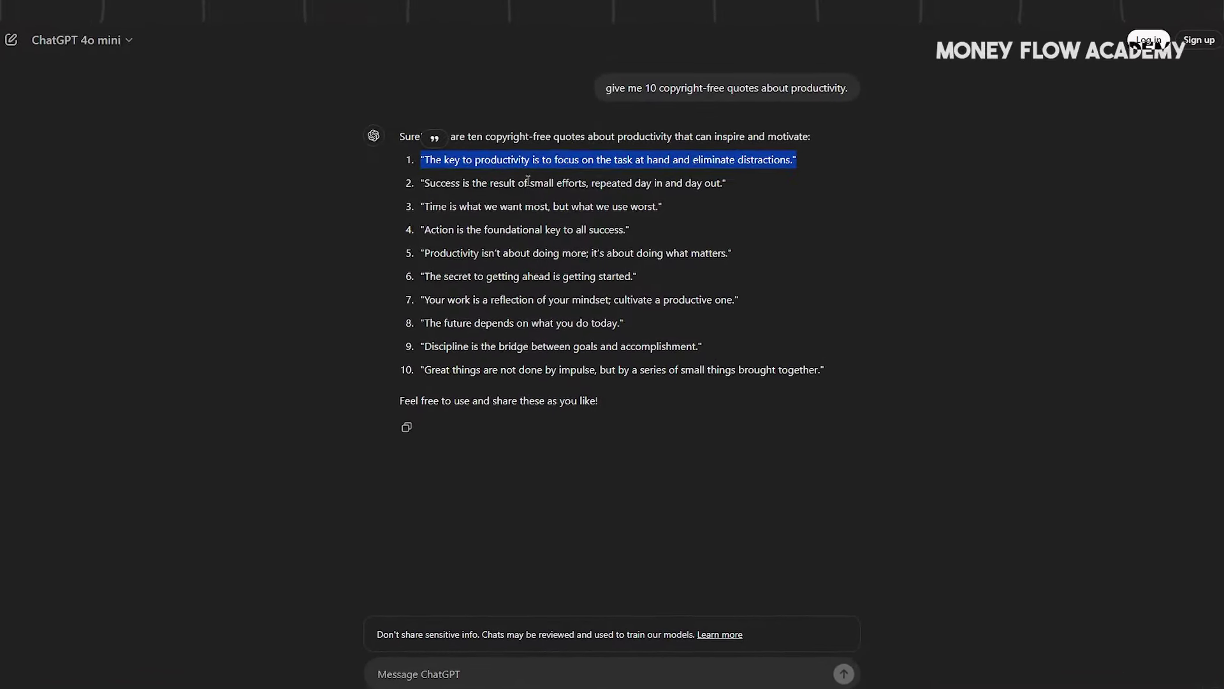
triple_click(528, 183)
triple_click(571, 206)
triple_click(548, 229)
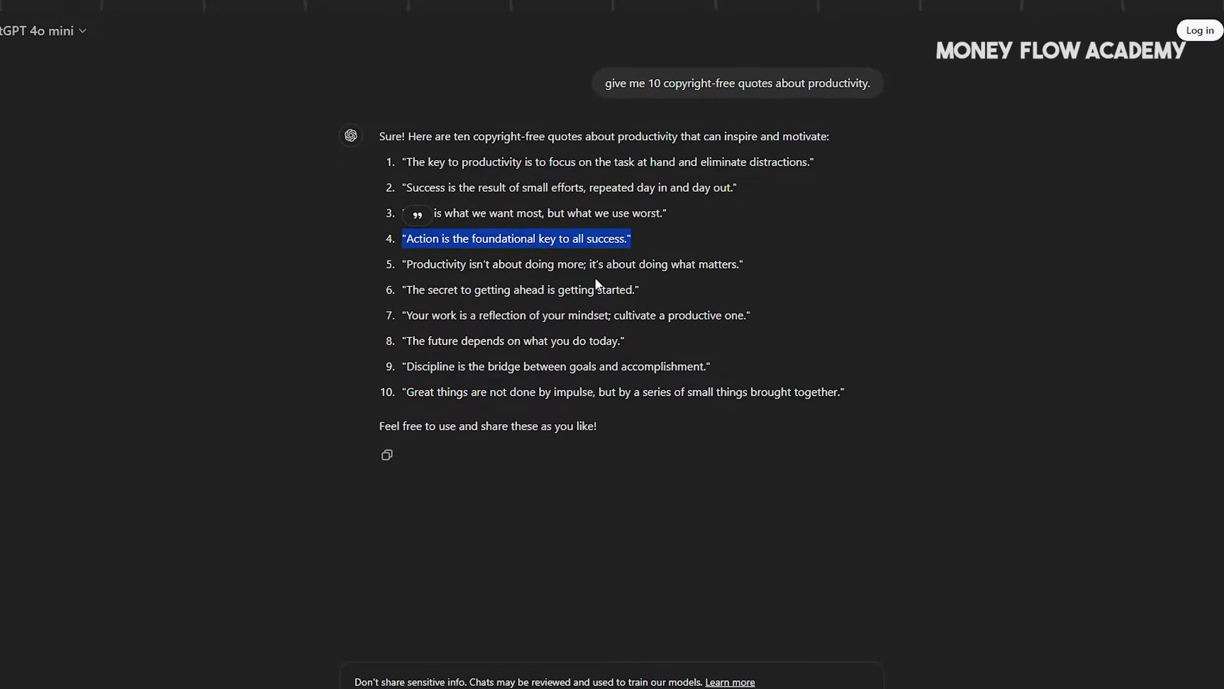
triple_click(625, 267)
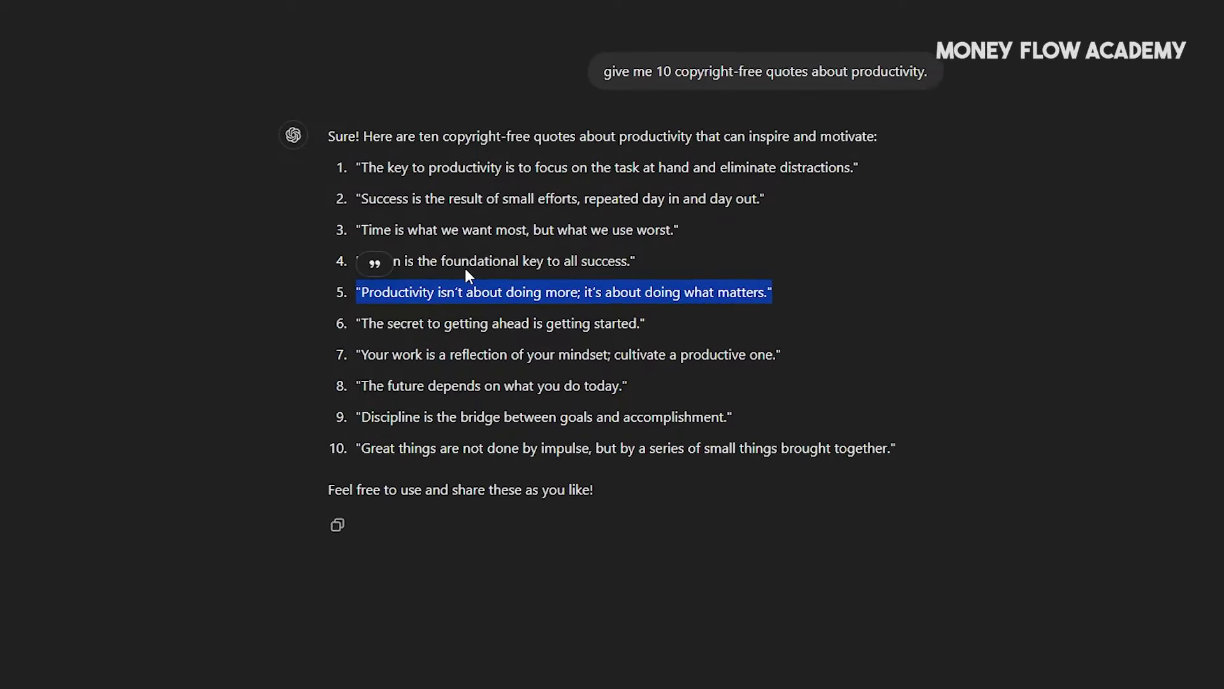
double_click(483, 293)
right_click(485, 295)
click(553, 297)
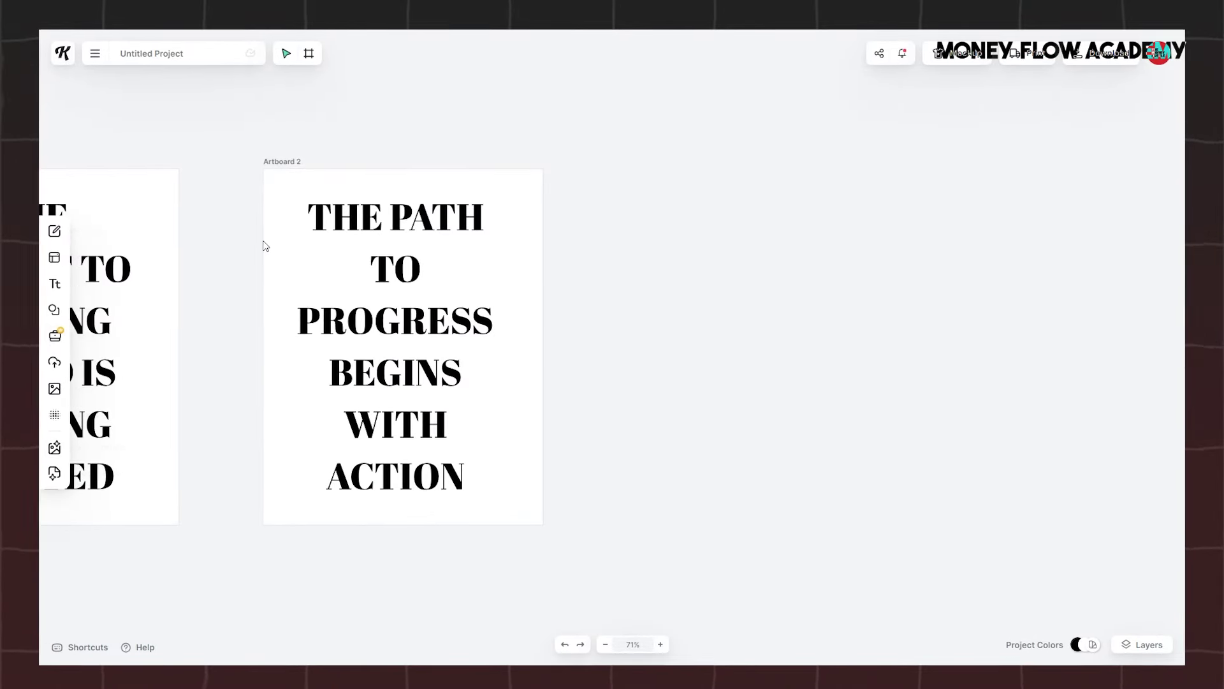
- Inspect Artboard 2's quote text, set in Abril Fatface at size 87
click(350, 305)
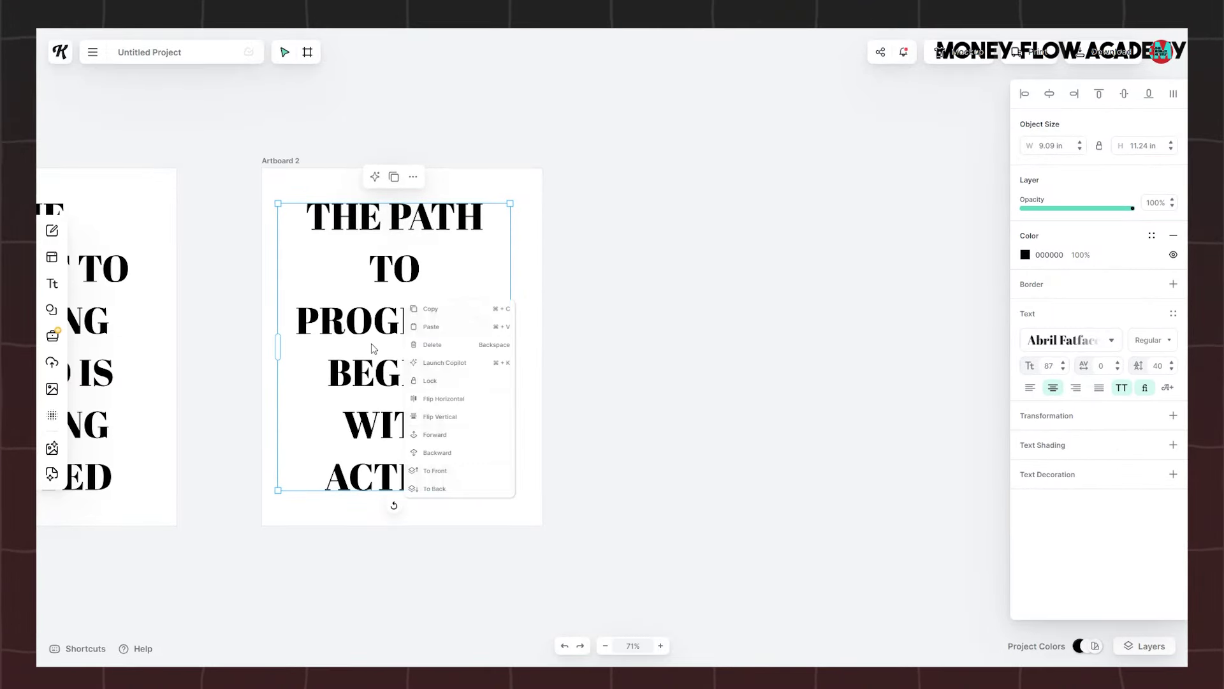
double_click(366, 226)
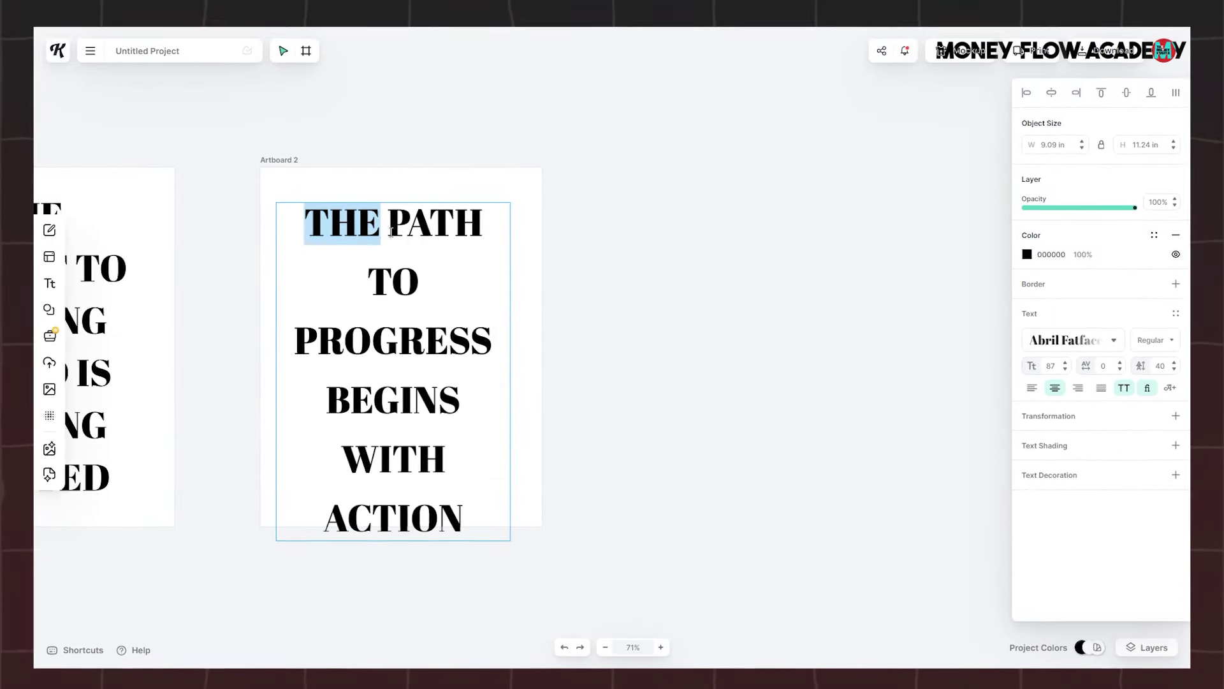
key(Escape)
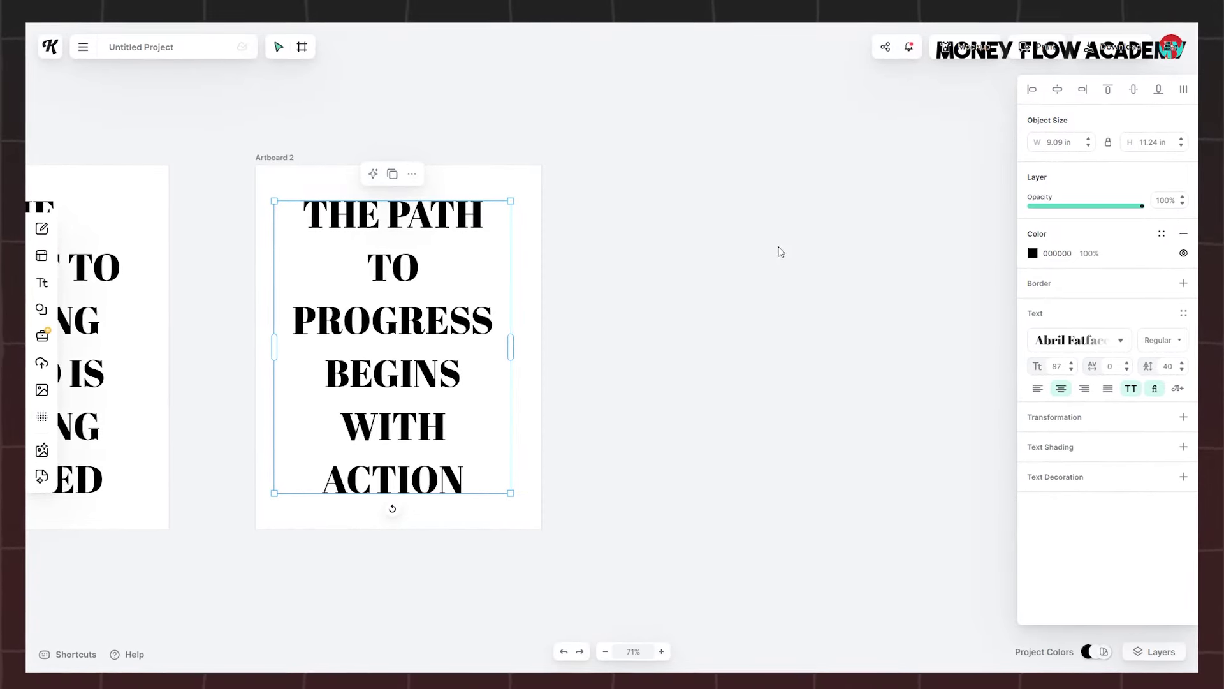
click(524, 141)
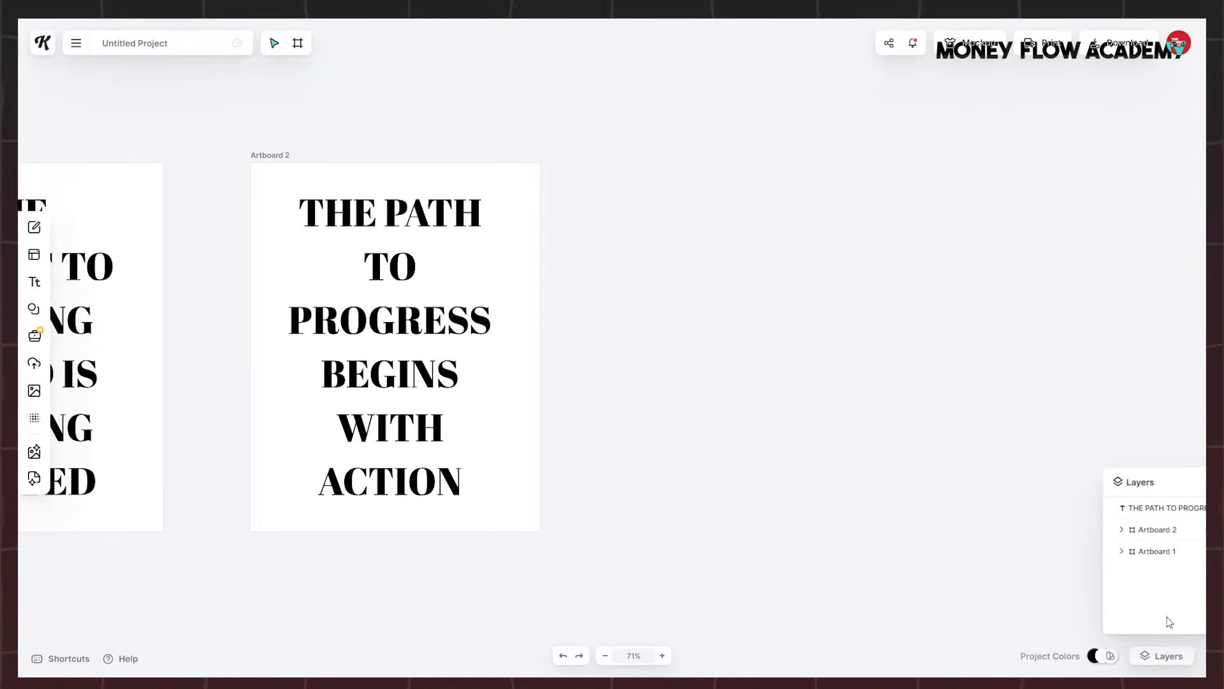
click(370, 191)
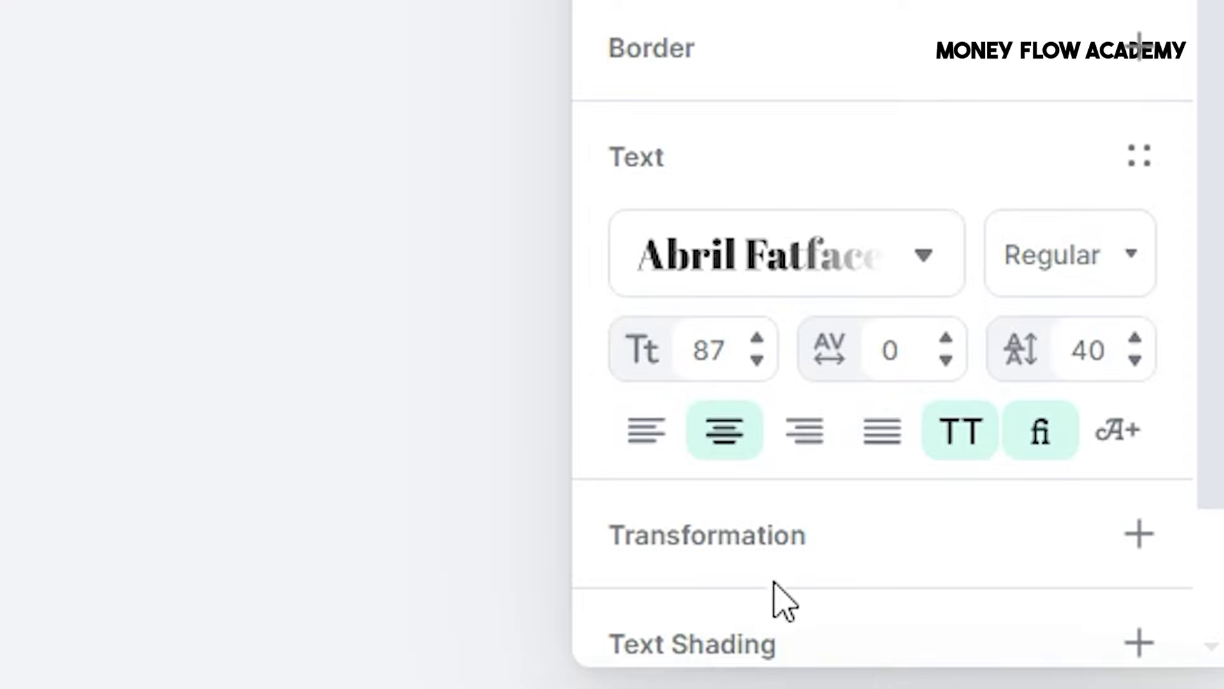
scroll(876, 121, down, 2)
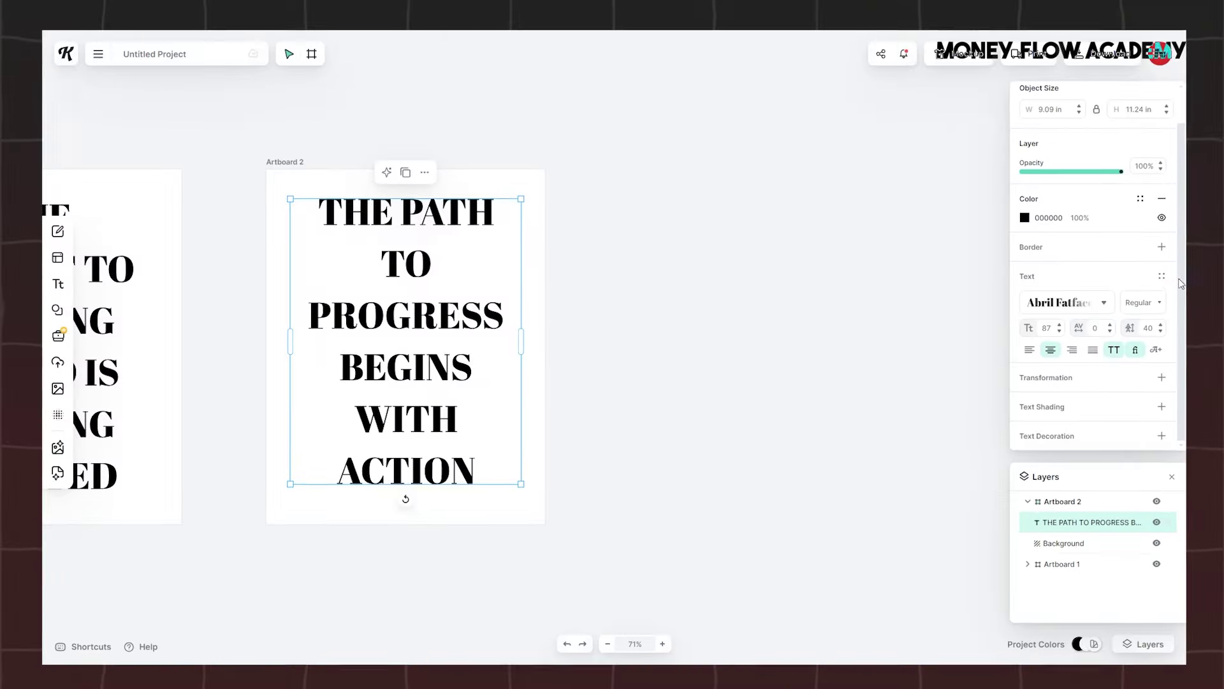
- Start saving the quote styling as a text style, cancel it, and zoom out
click(1140, 16)
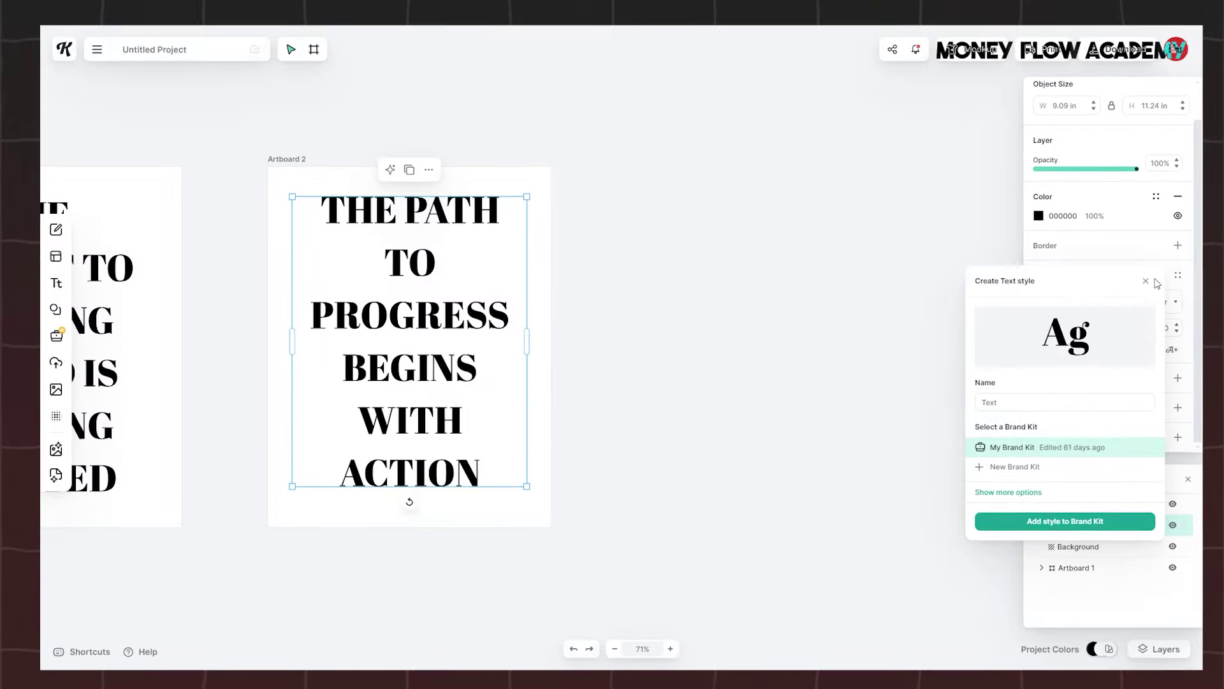
click(854, 392)
click(266, 122)
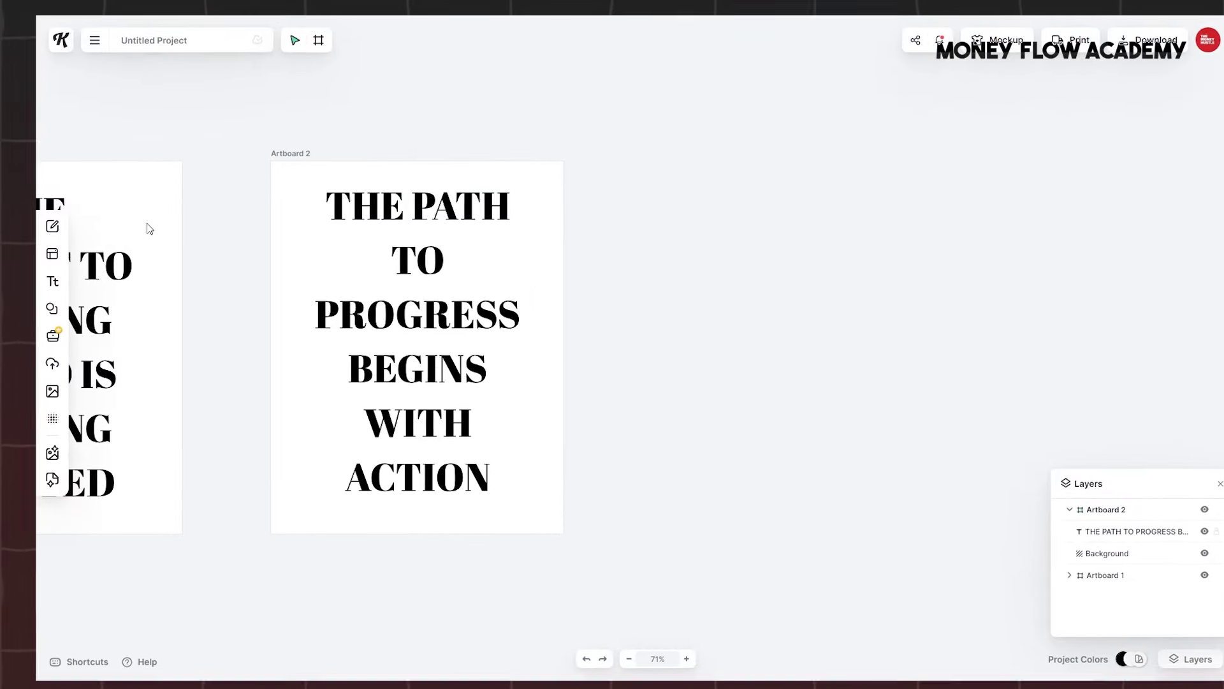
click(632, 660)
- Zoom out to both artboards and centre the first quote on Artboard 1
click(632, 660)
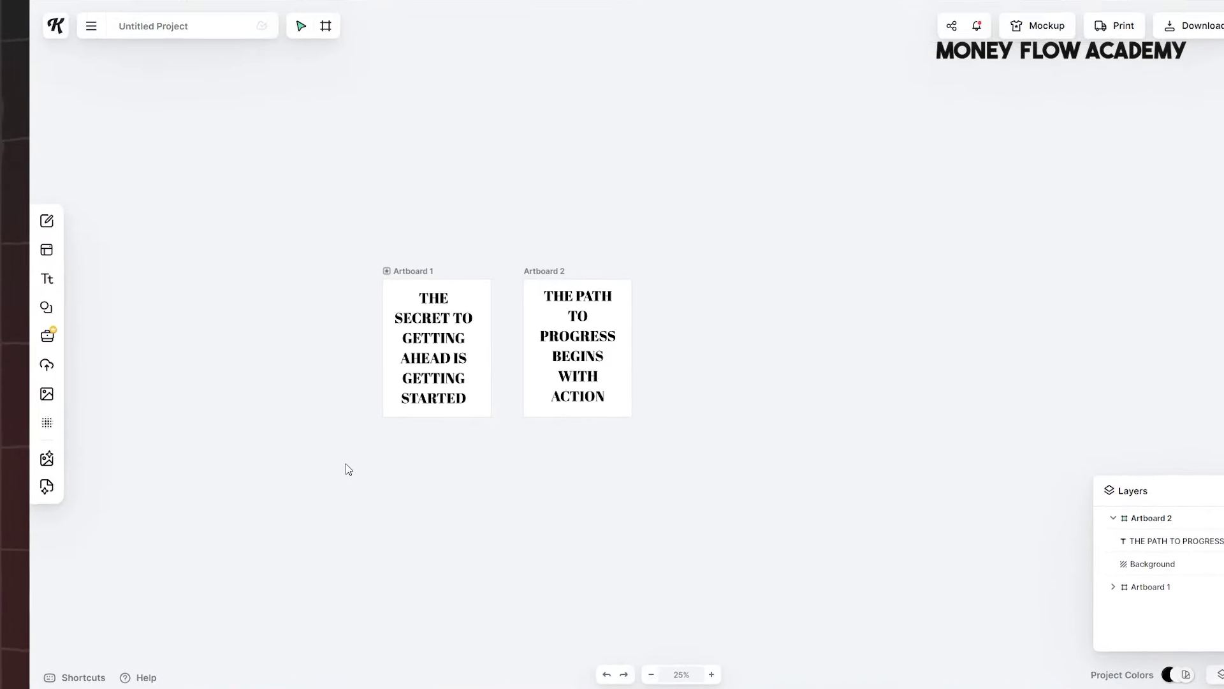
scroll(444, 383, up, 5)
click(329, 139)
right_click(351, 141)
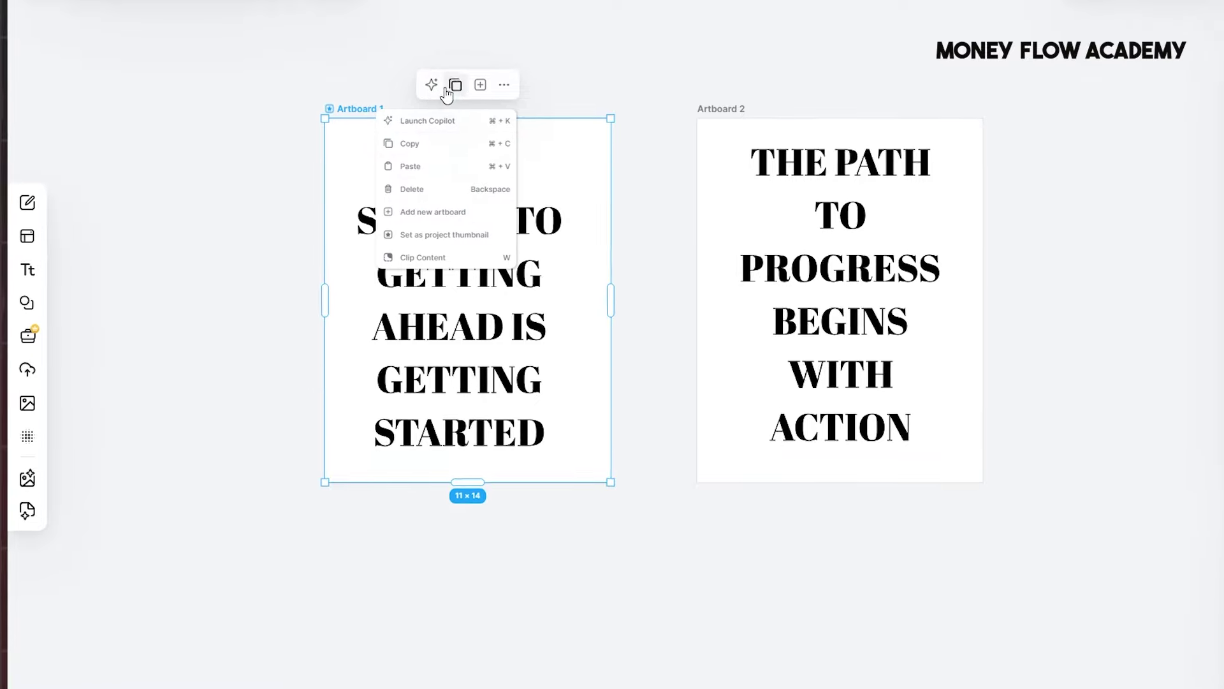
click(829, 204)
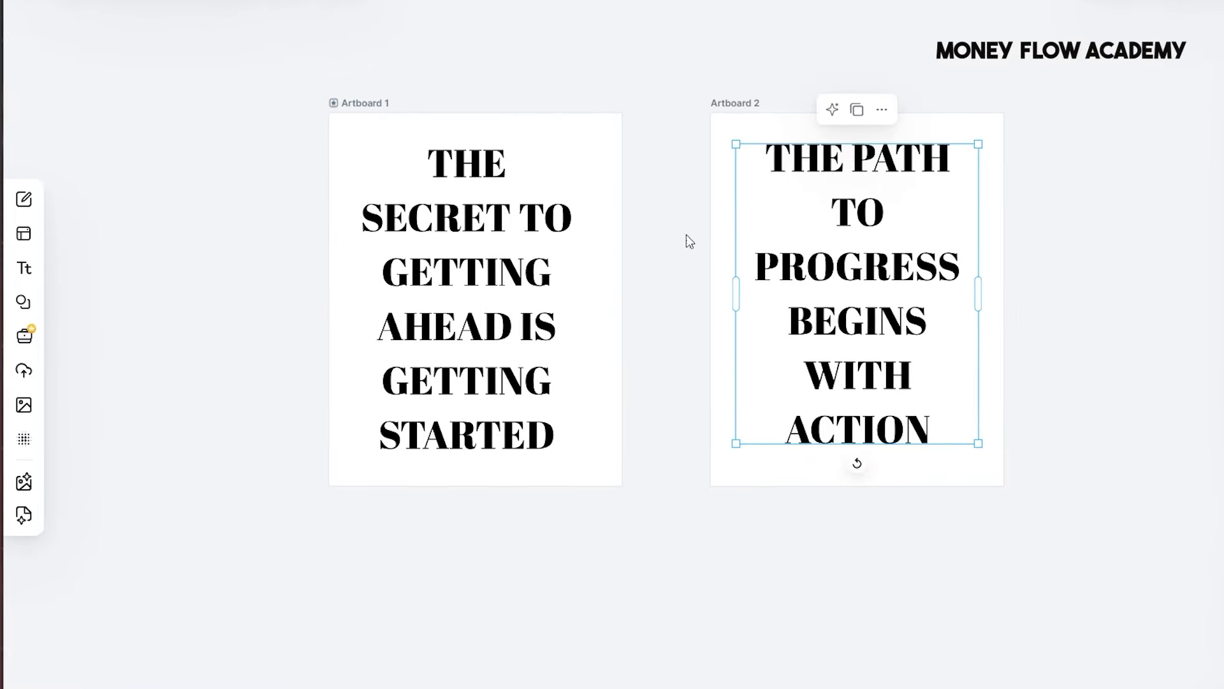
drag(514, 273, 556, 278)
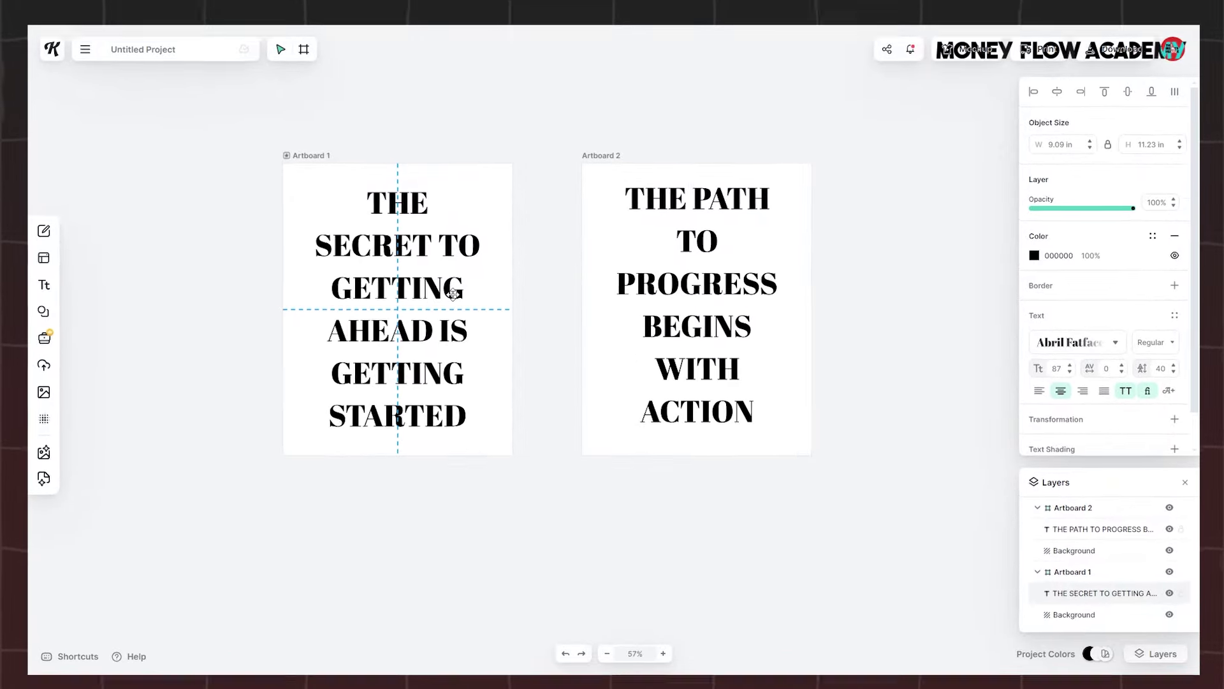
drag(453, 294, 453, 293)
- Centre the second quote on its artboard, then begin editing it
click(547, 293)
click(750, 289)
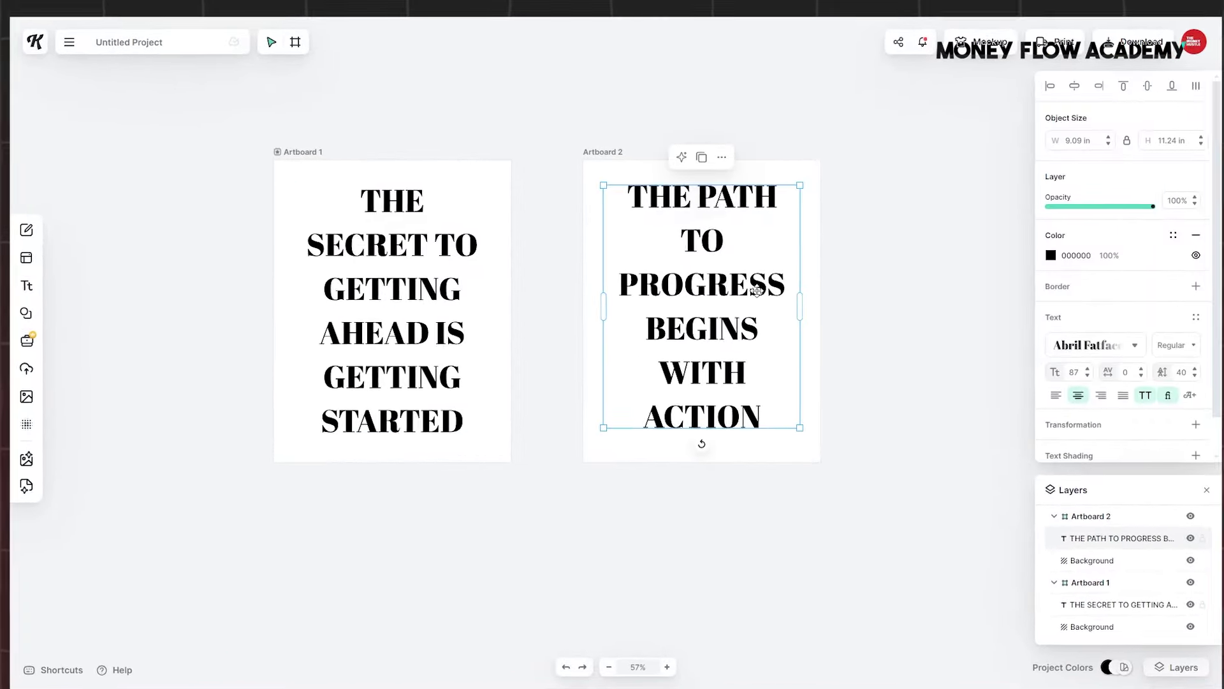
drag(756, 291, 758, 290)
click(921, 268)
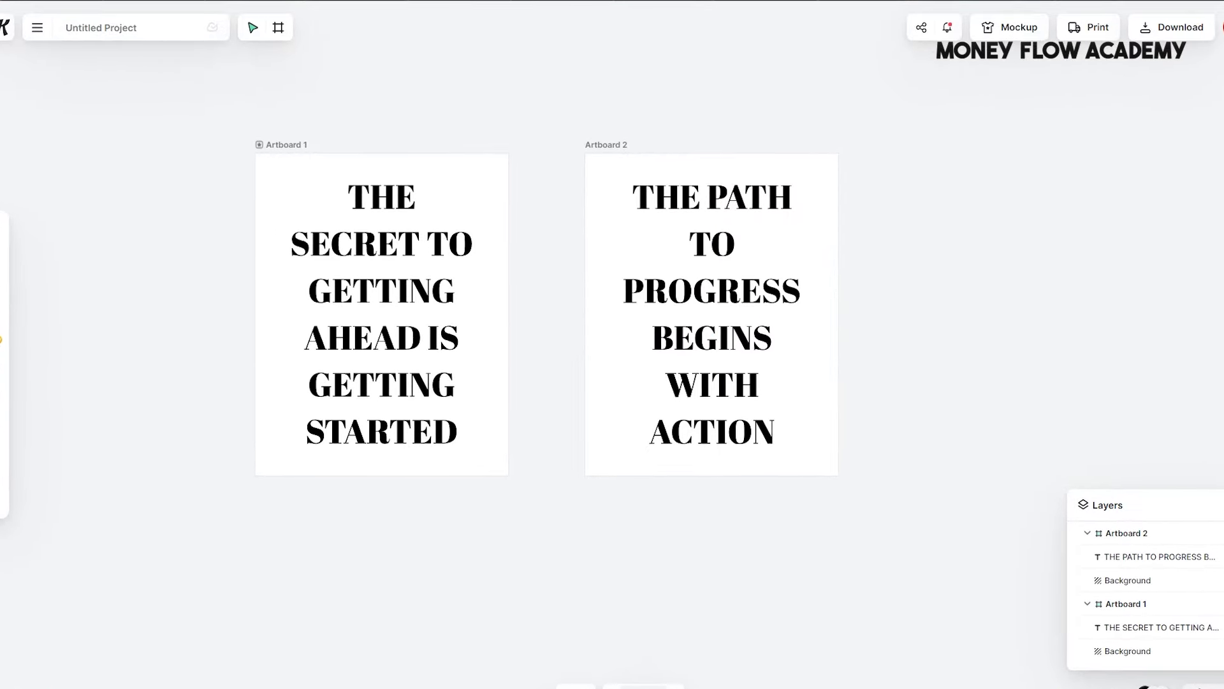
double_click(723, 289)
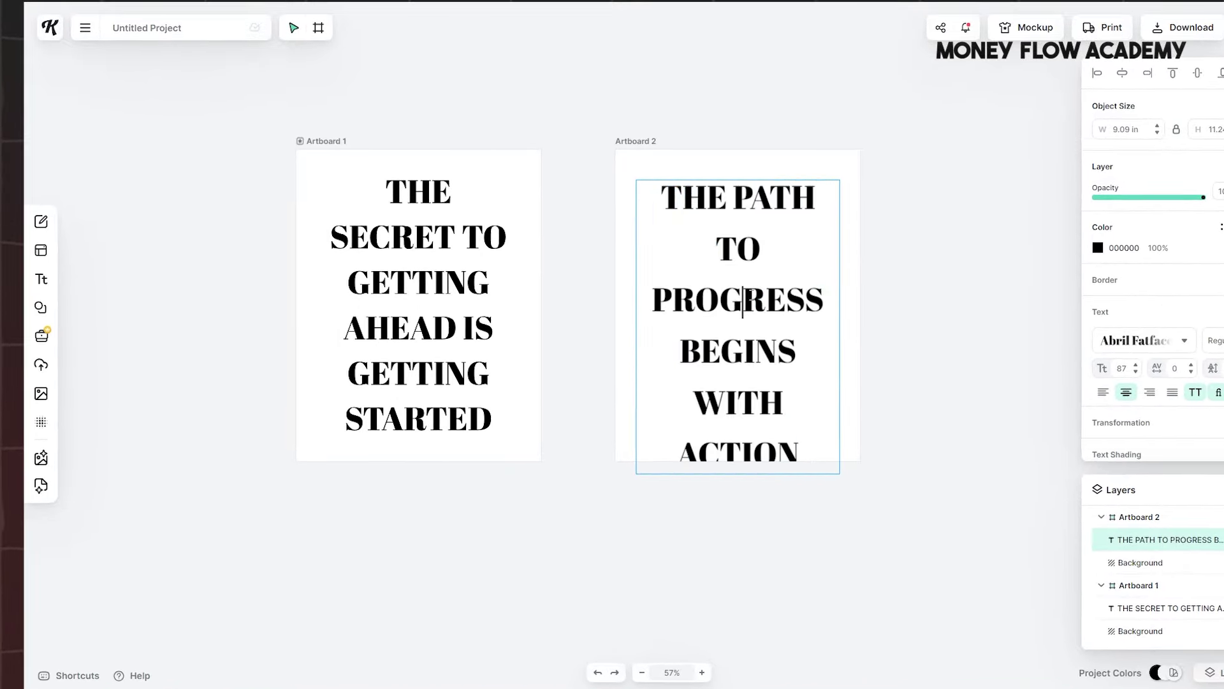
- Select the second poster's quote, then open and close Kittl Copilot
click(699, 148)
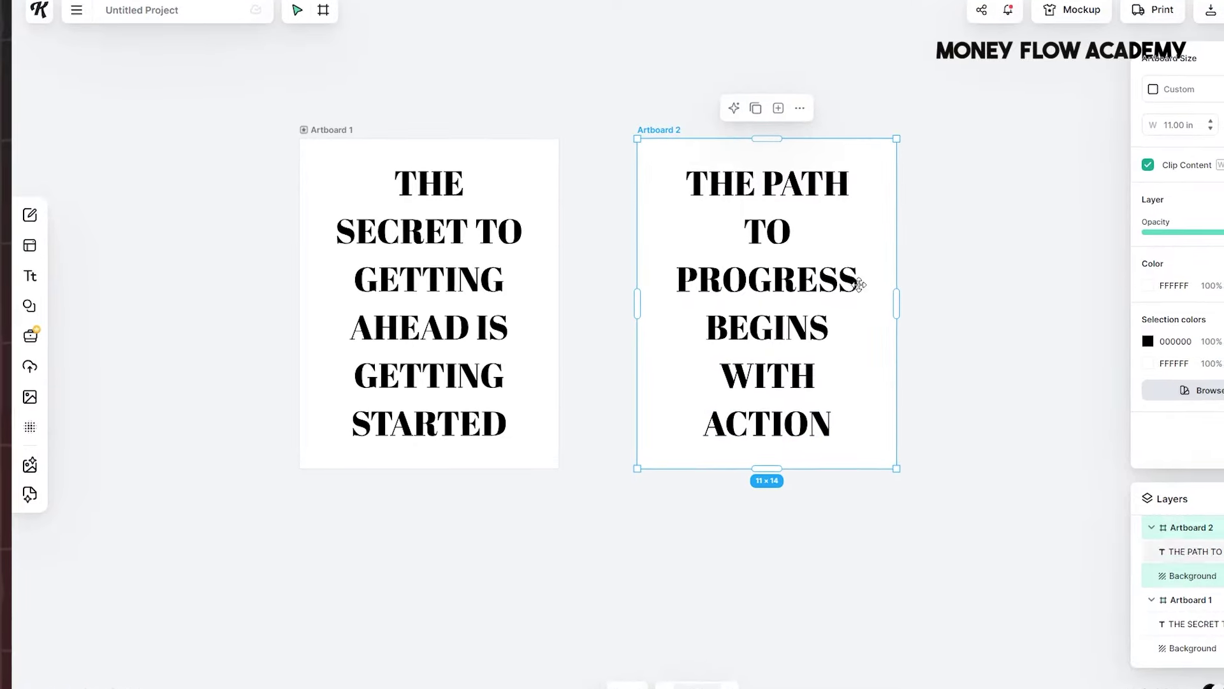
click(859, 284)
click(745, 139)
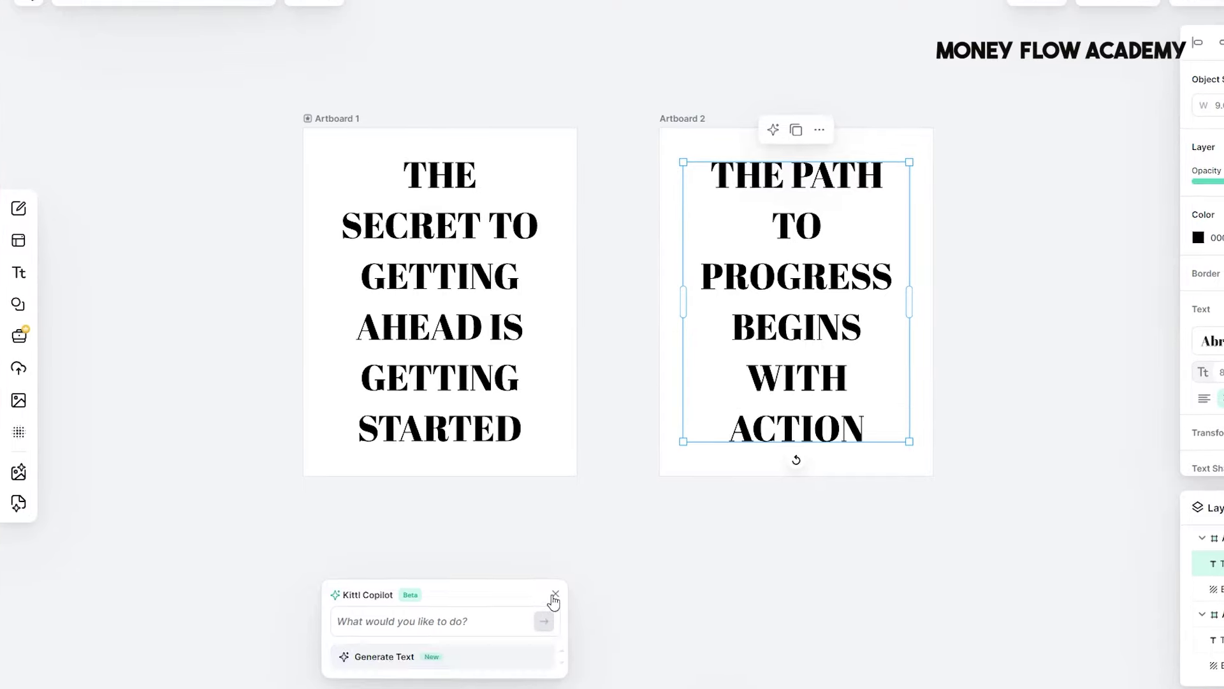
click(554, 593)
click(1017, 192)
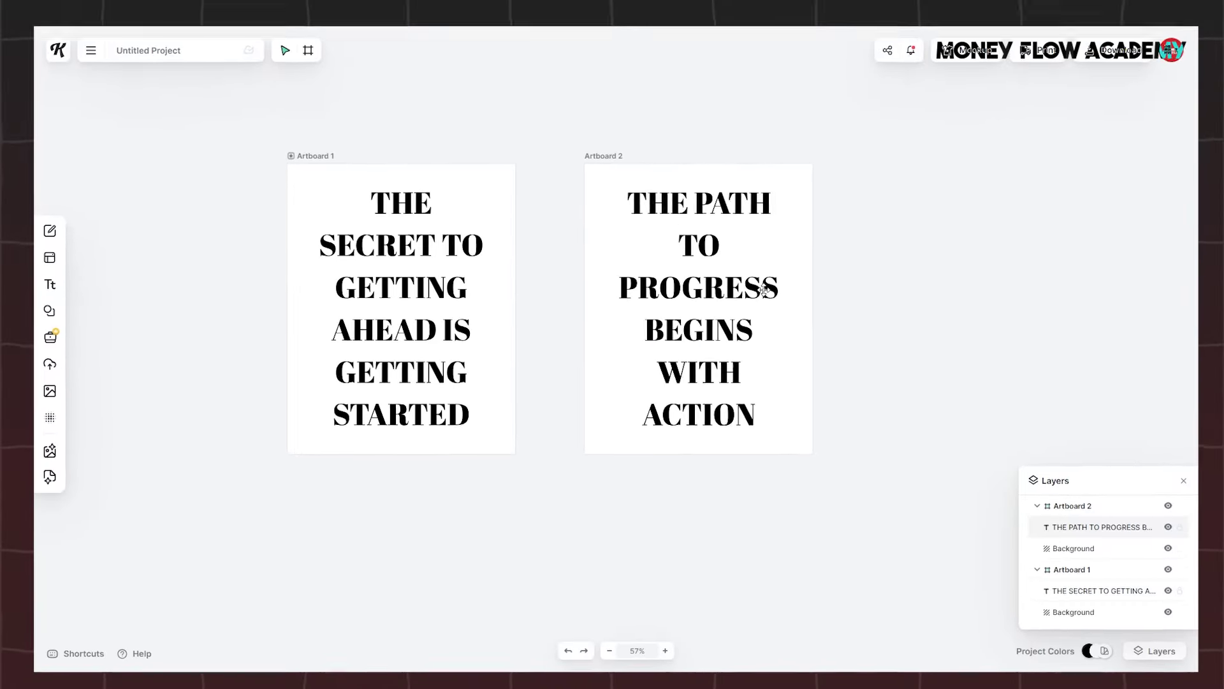
- Select the first poster's quote text and try pasting it
click(767, 206)
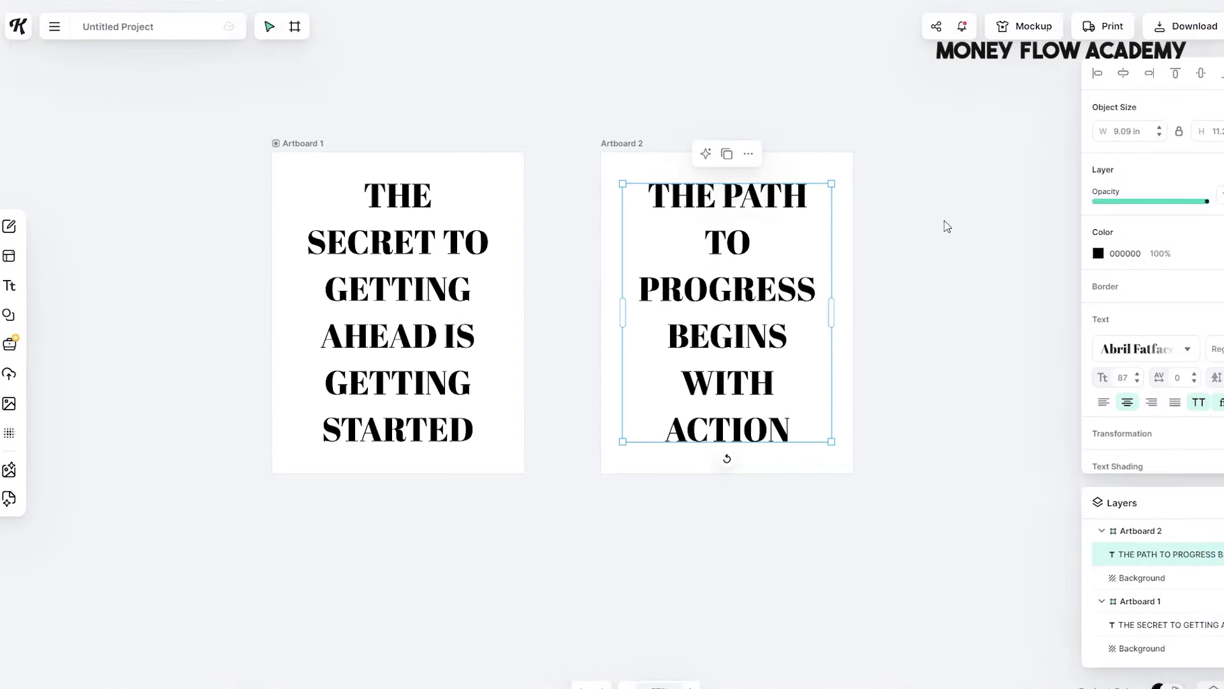
click(947, 226)
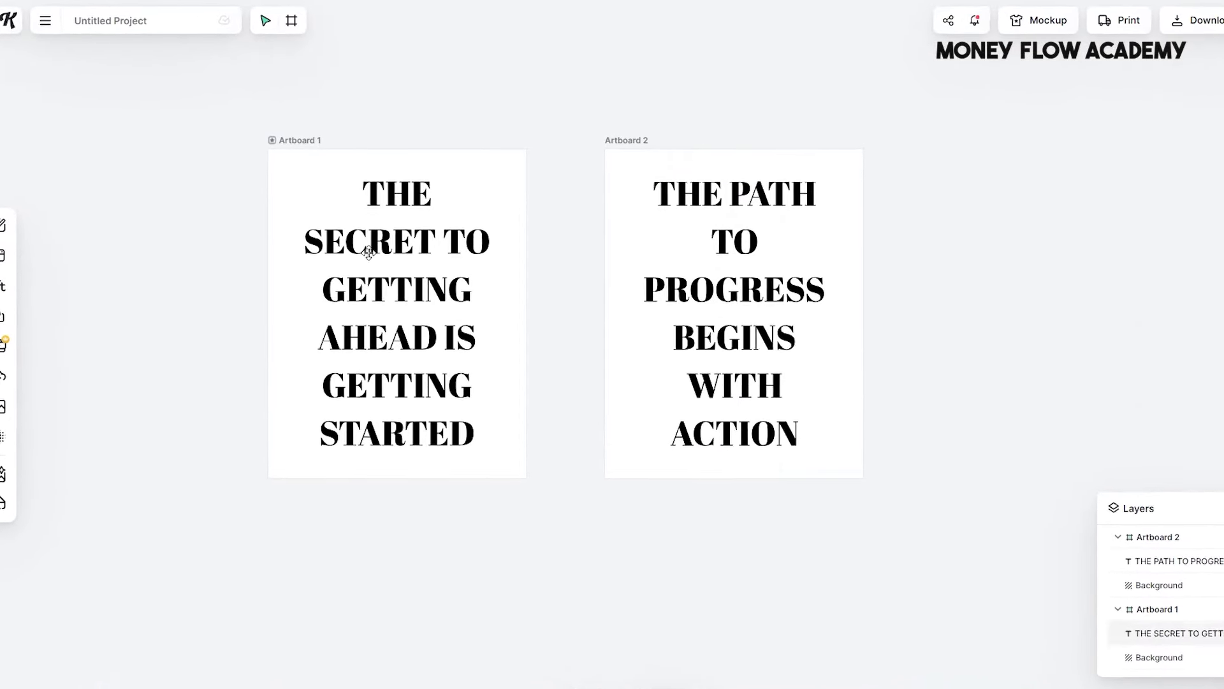
click(369, 253)
click(574, 273)
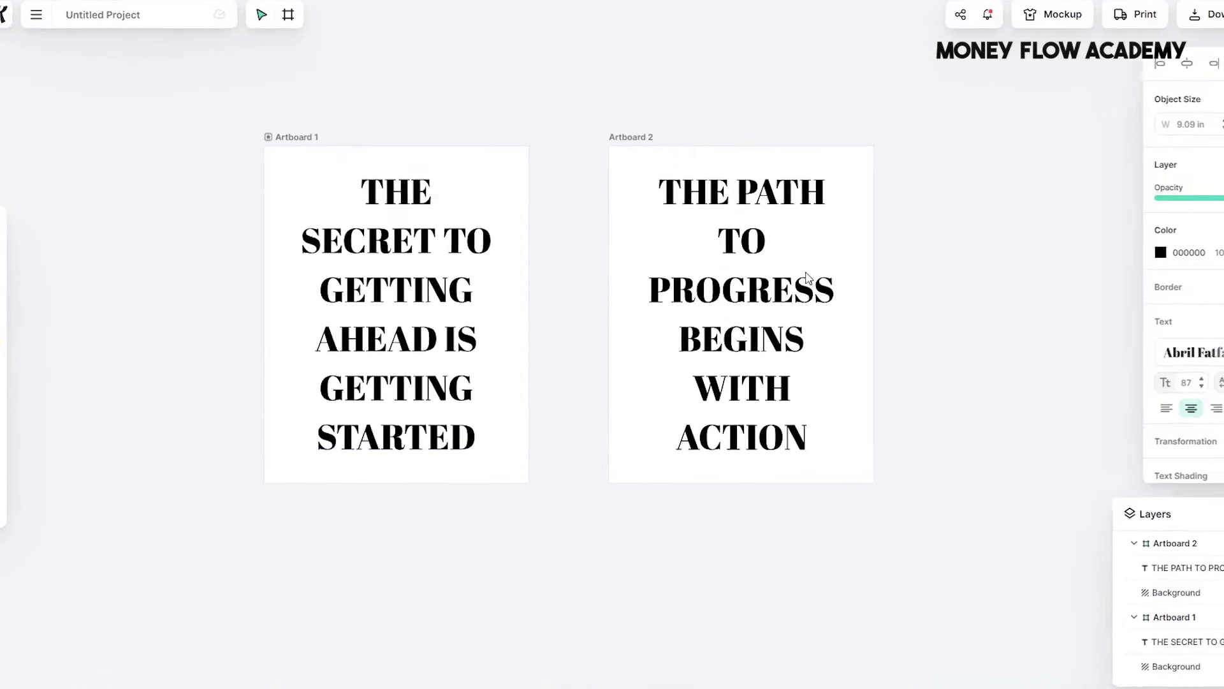
key(ctrl+v)
key(Escape)
- Paste a duplicate layer of the first poster's quote, then clear the selection
click(396, 284)
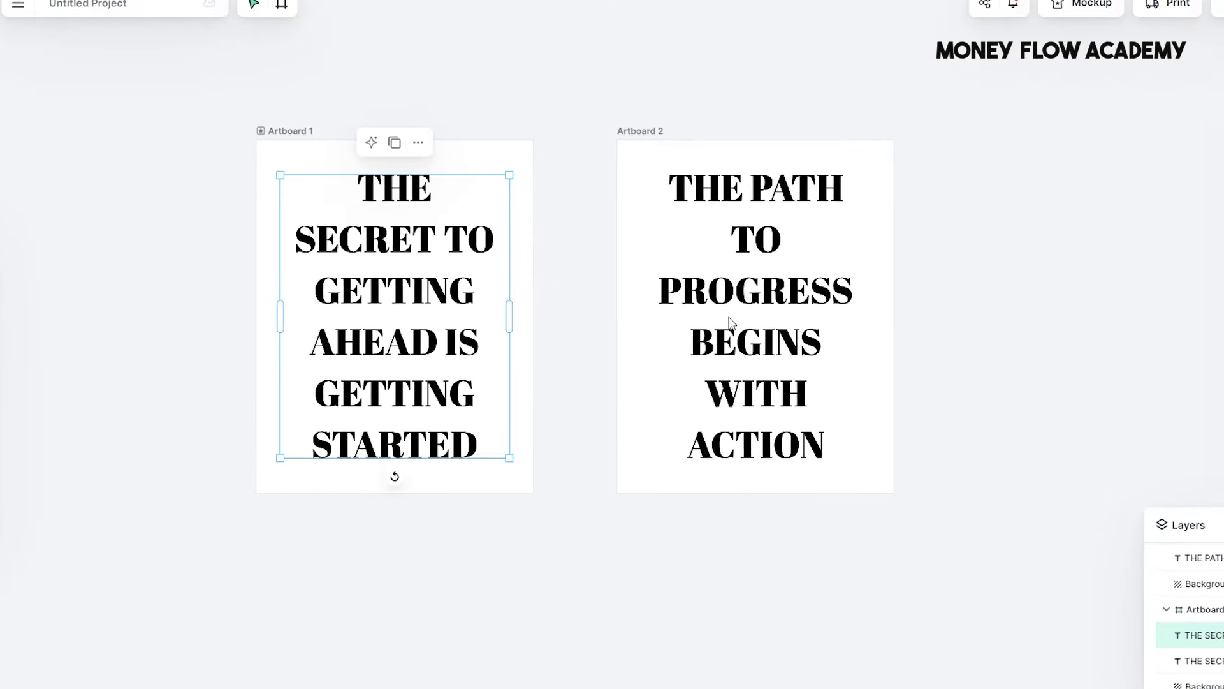
key(Escape)
key(ctrl+v)
shift+click(460, 289)
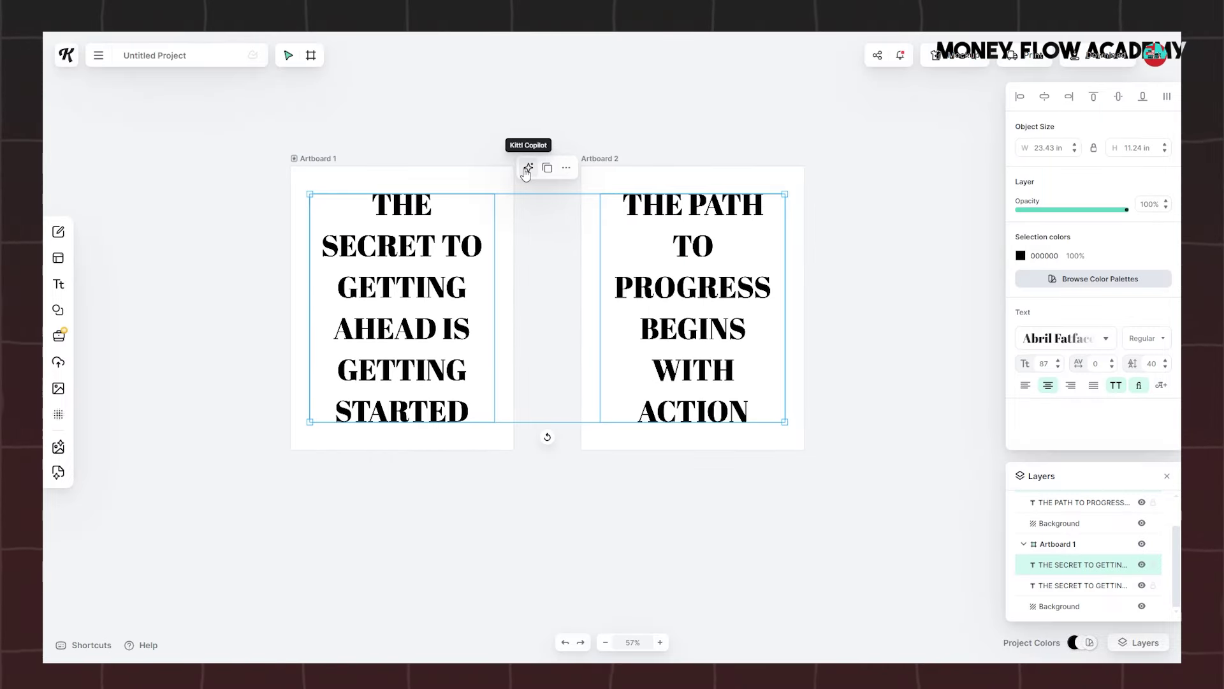
click(909, 226)
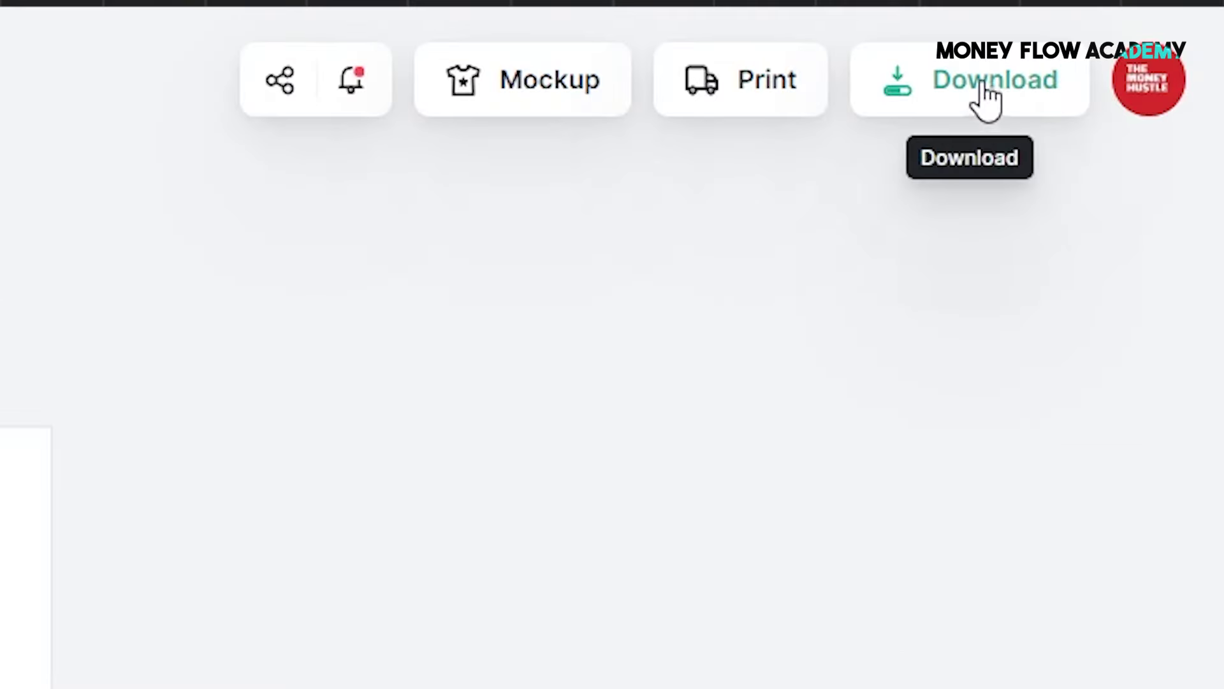
mouse_move(987, 99)
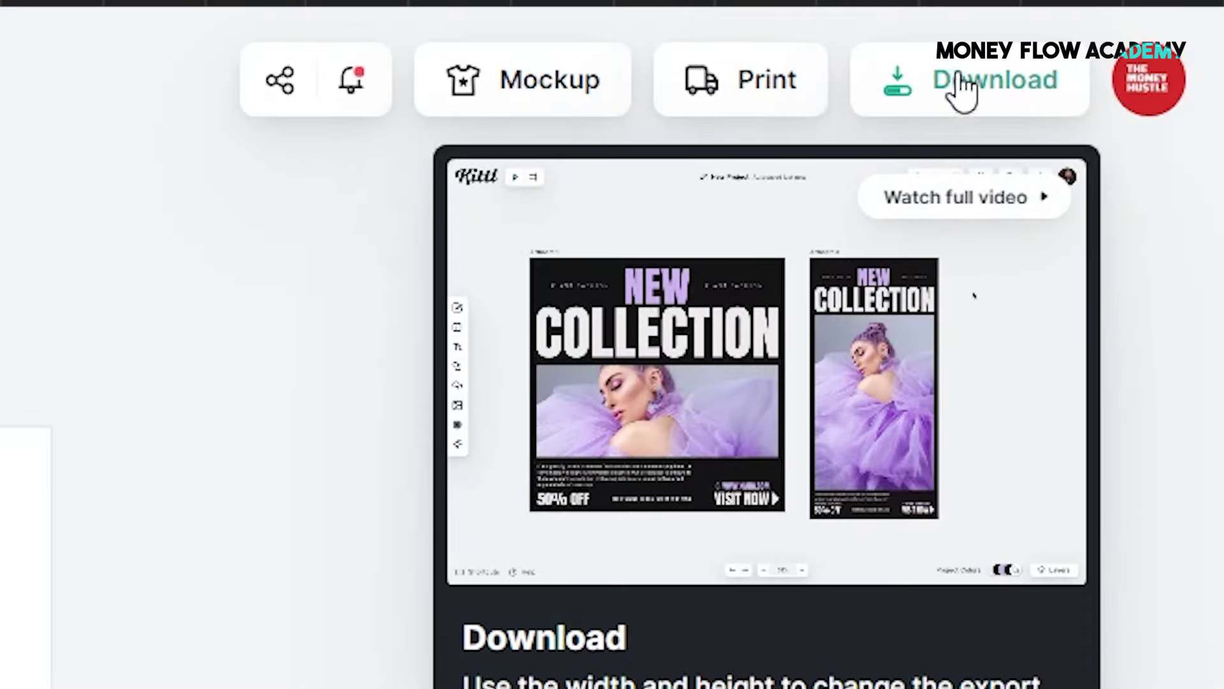
click(978, 104)
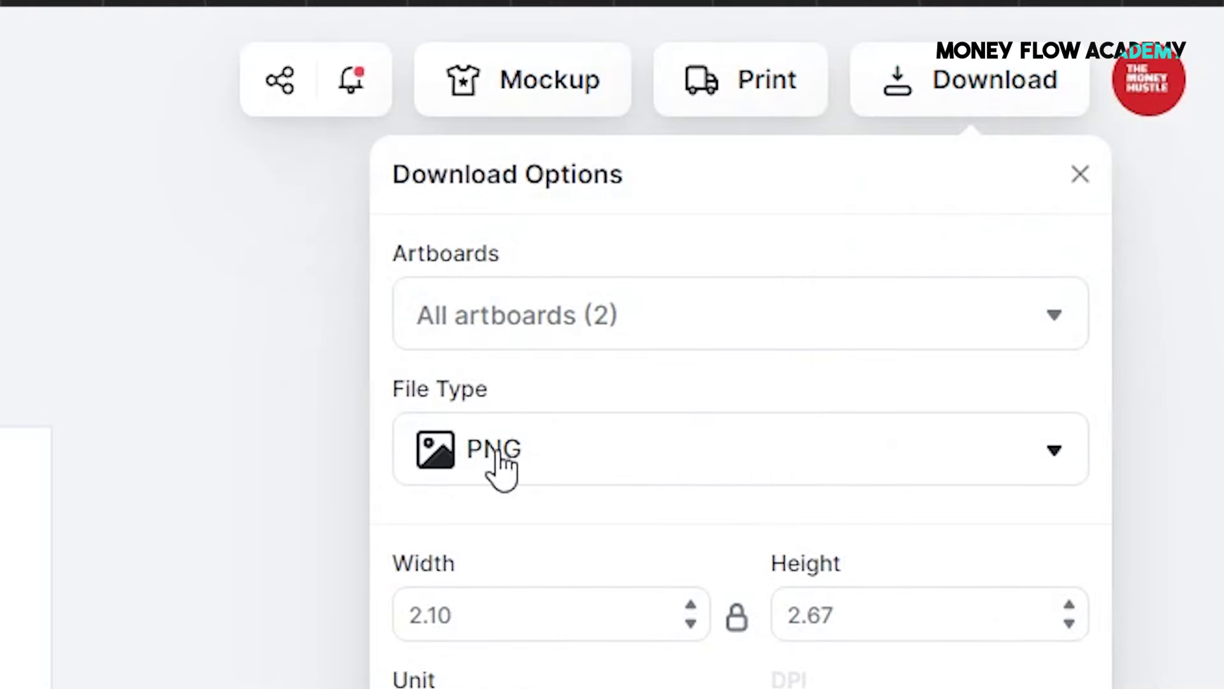
click(647, 347)
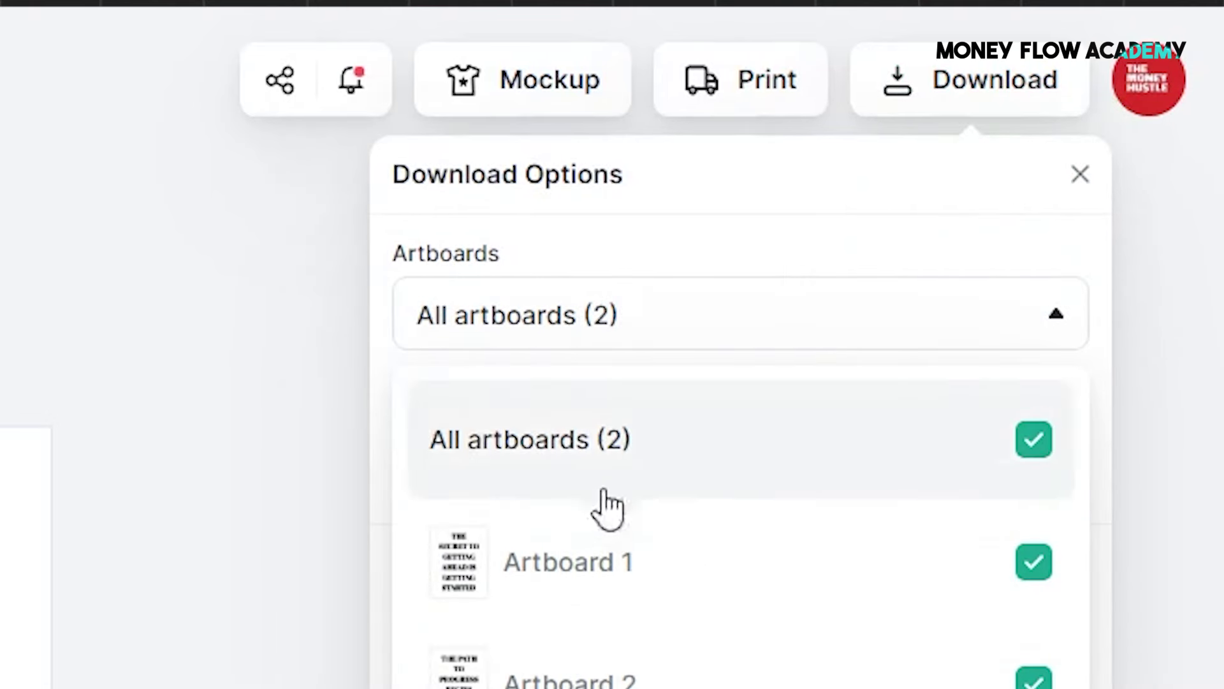
click(681, 312)
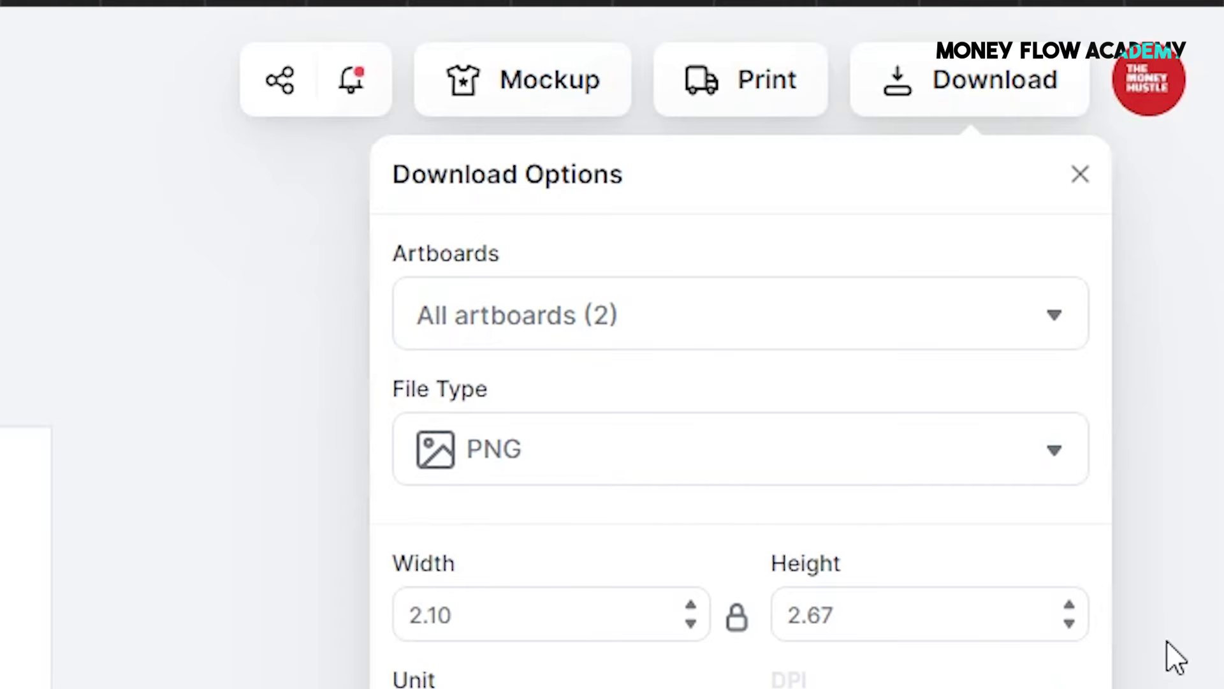
click(1177, 657)
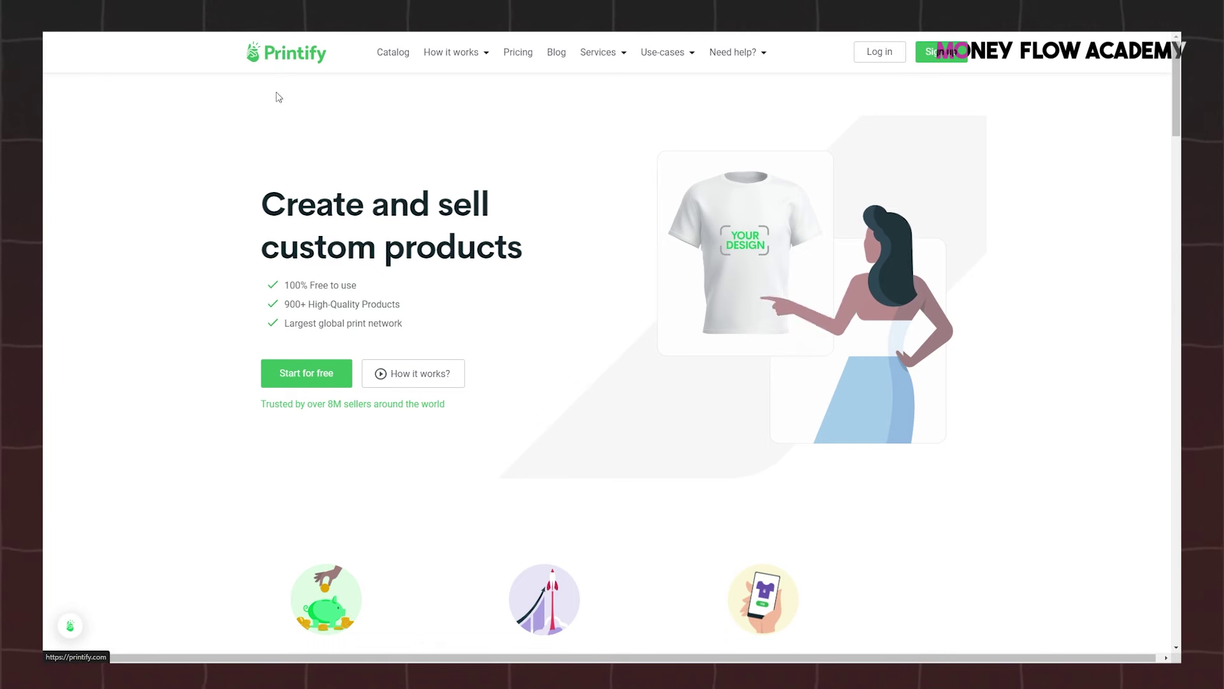
- Open the Posters category in Printify's catalog and browse its products
drag(297, 211, 522, 255)
click(521, 283)
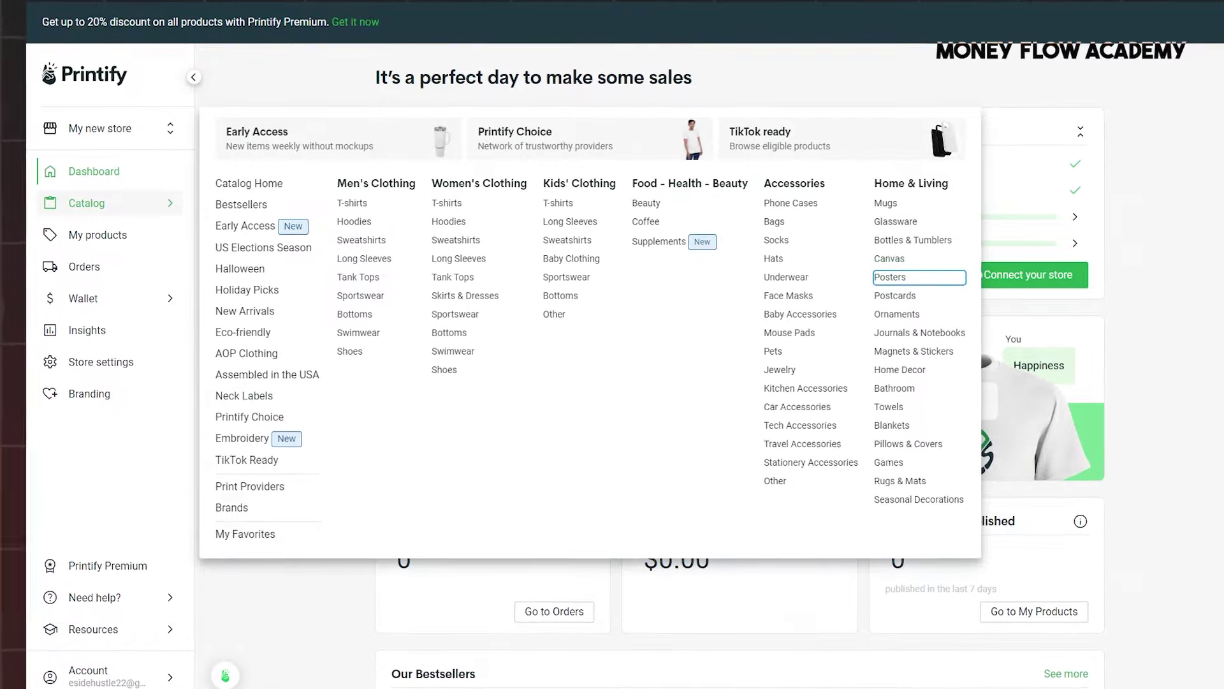
click(878, 277)
scroll(774, 341, down, 4)
scroll(657, 415, up, 4)
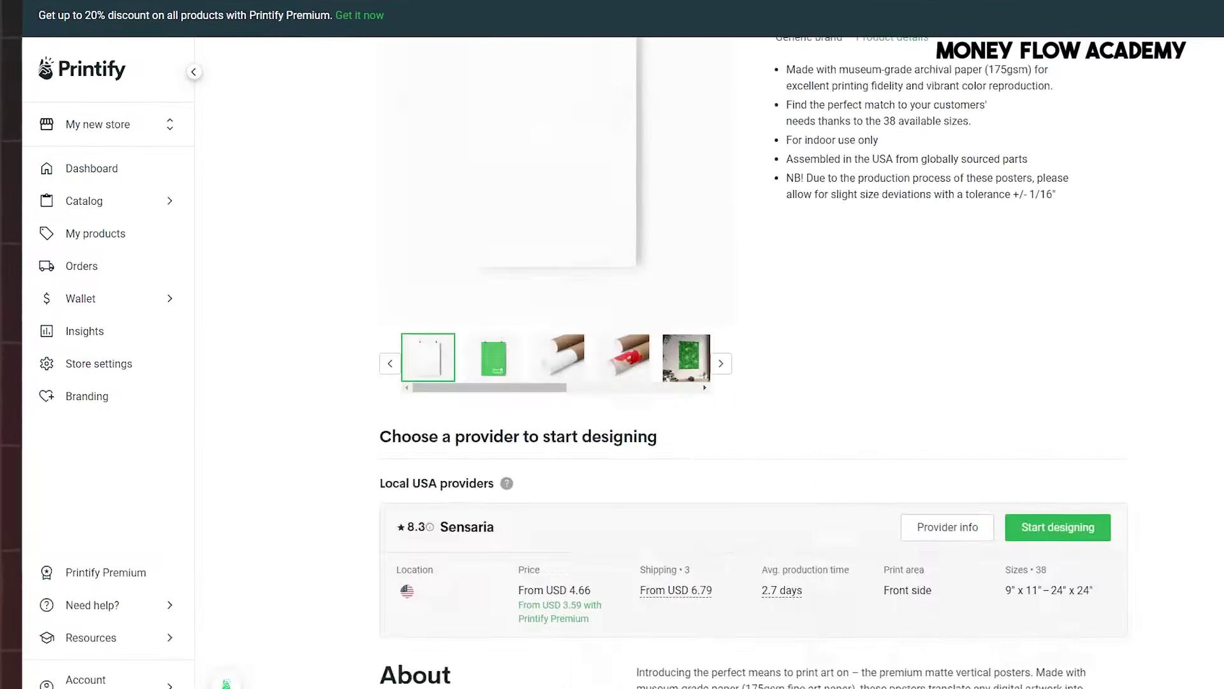
scroll(716, 438, up, 5)
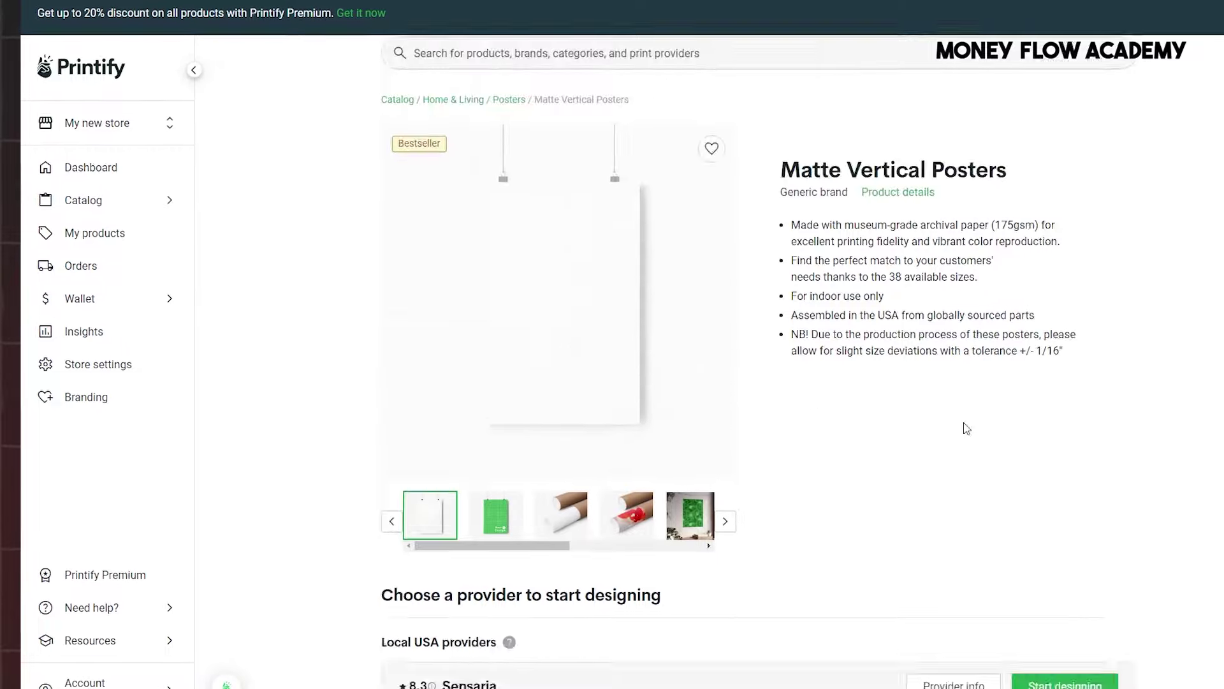
scroll(989, 395, down, 5)
scroll(806, 240, up, 5)
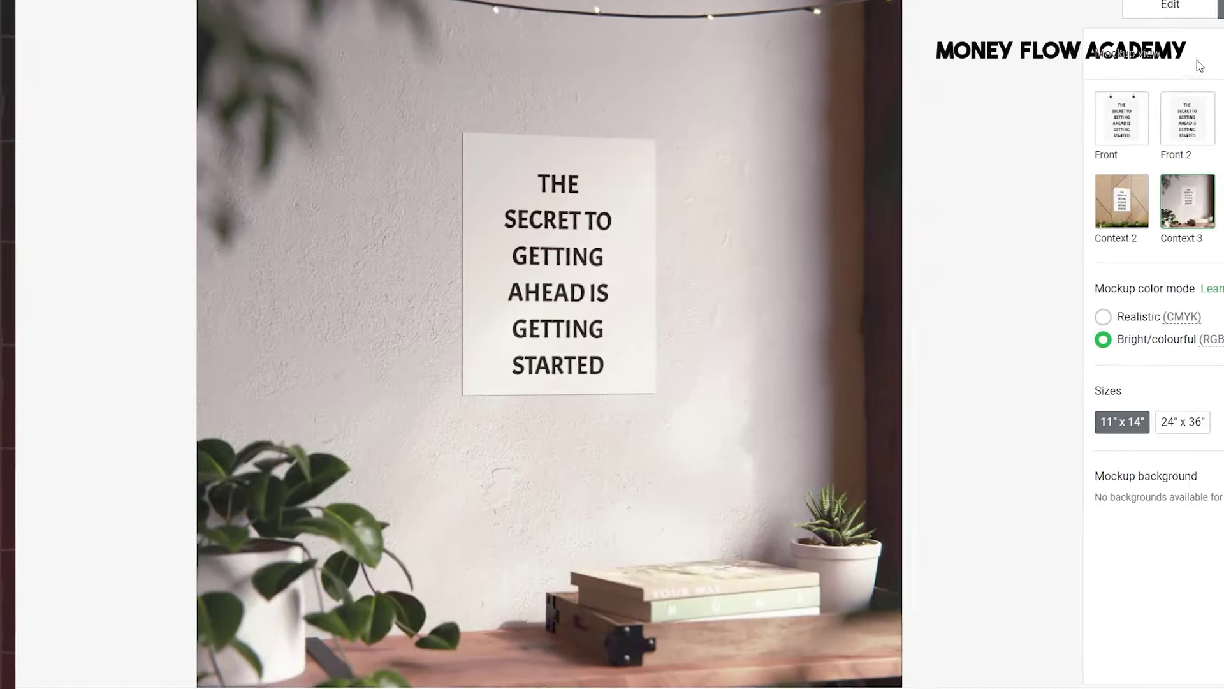
- In the design editor, try a My device upload, cancel it, and reselect the quote design
click(1176, 9)
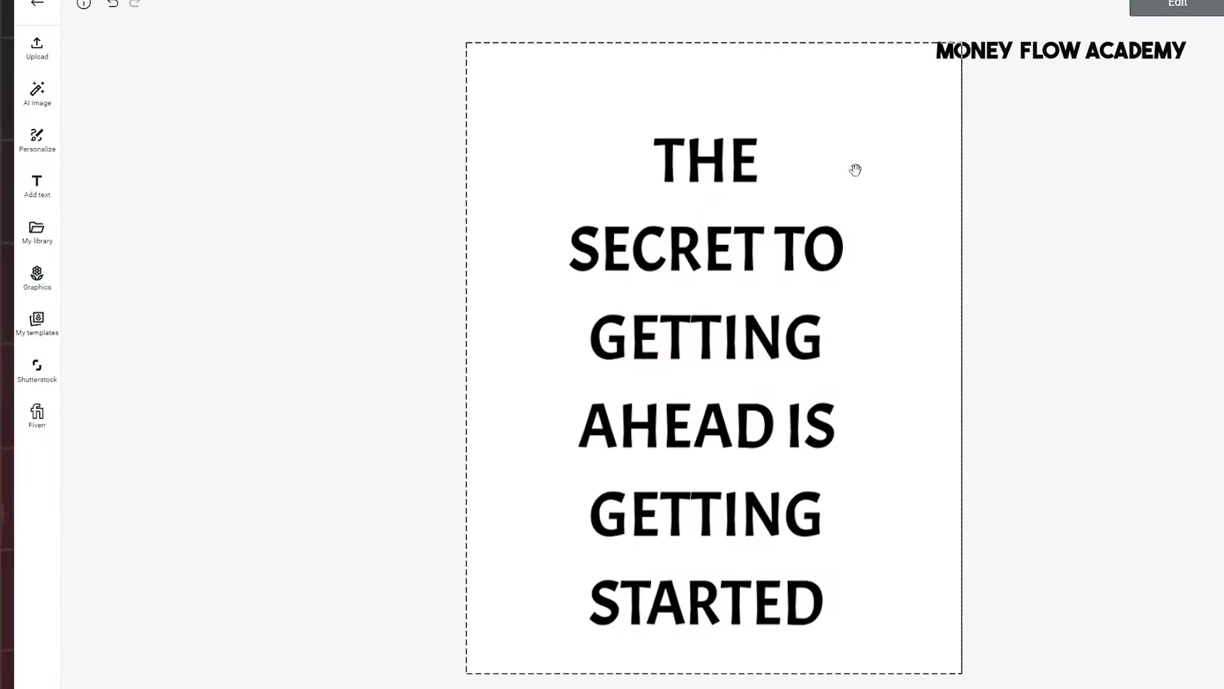
click(711, 326)
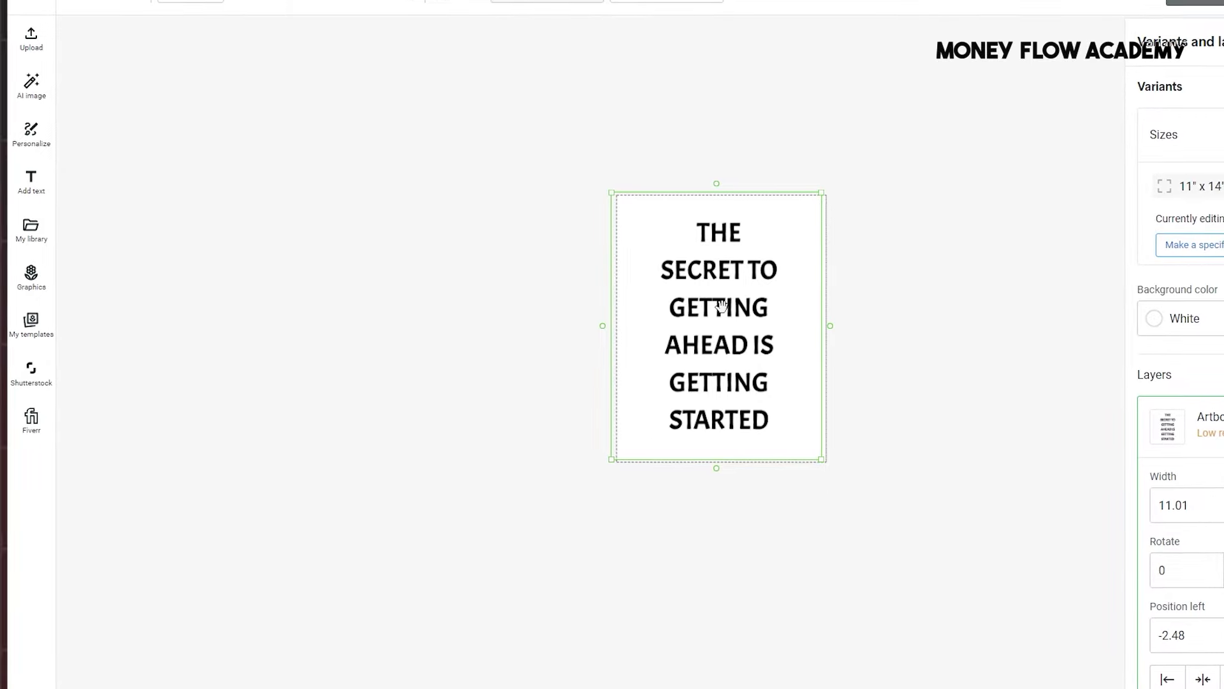
click(30, 36)
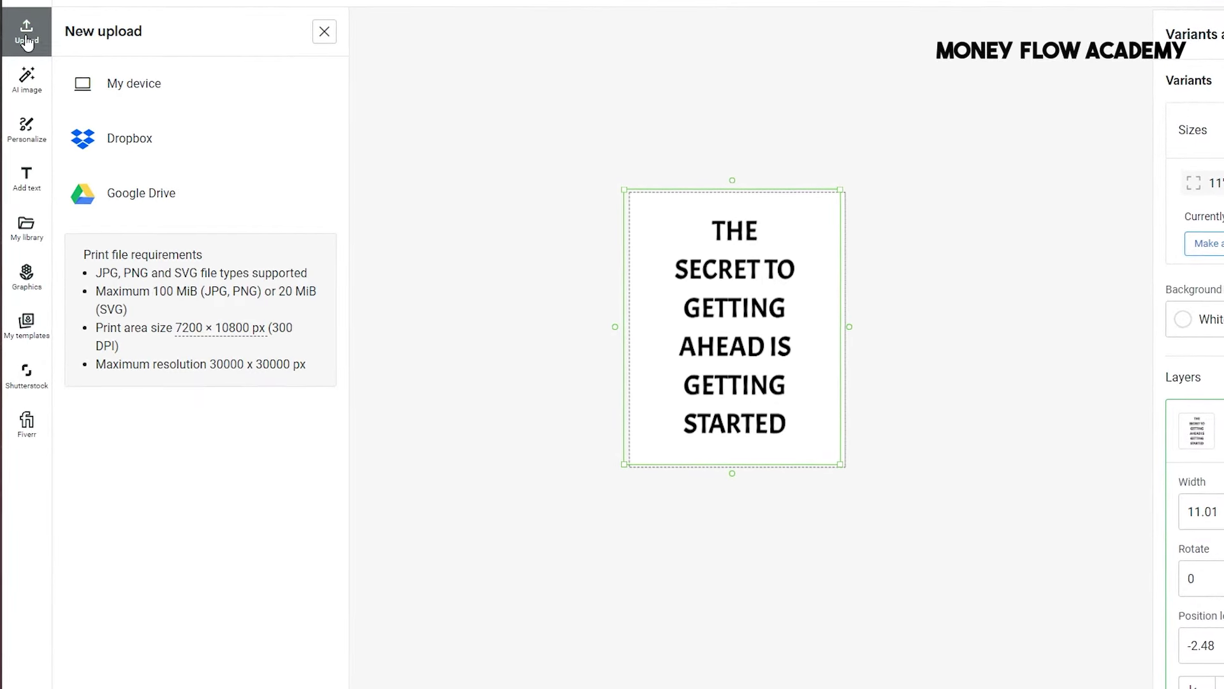
click(171, 86)
click(677, 319)
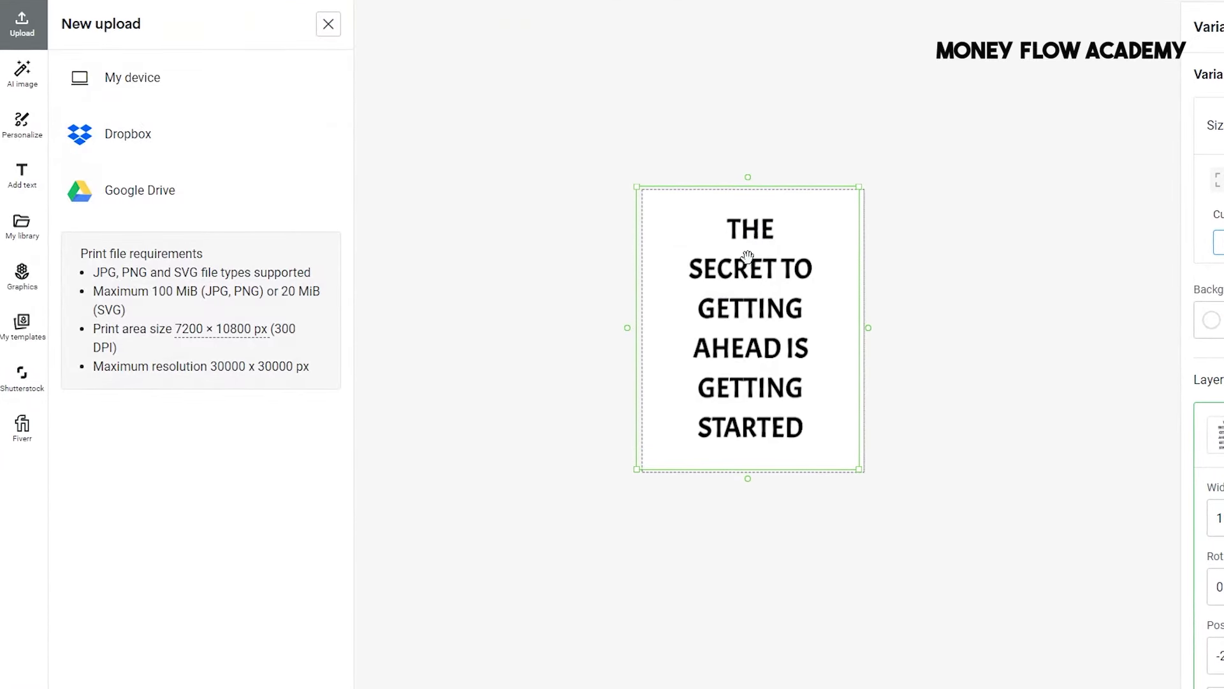
click(971, 266)
click(329, 23)
click(746, 289)
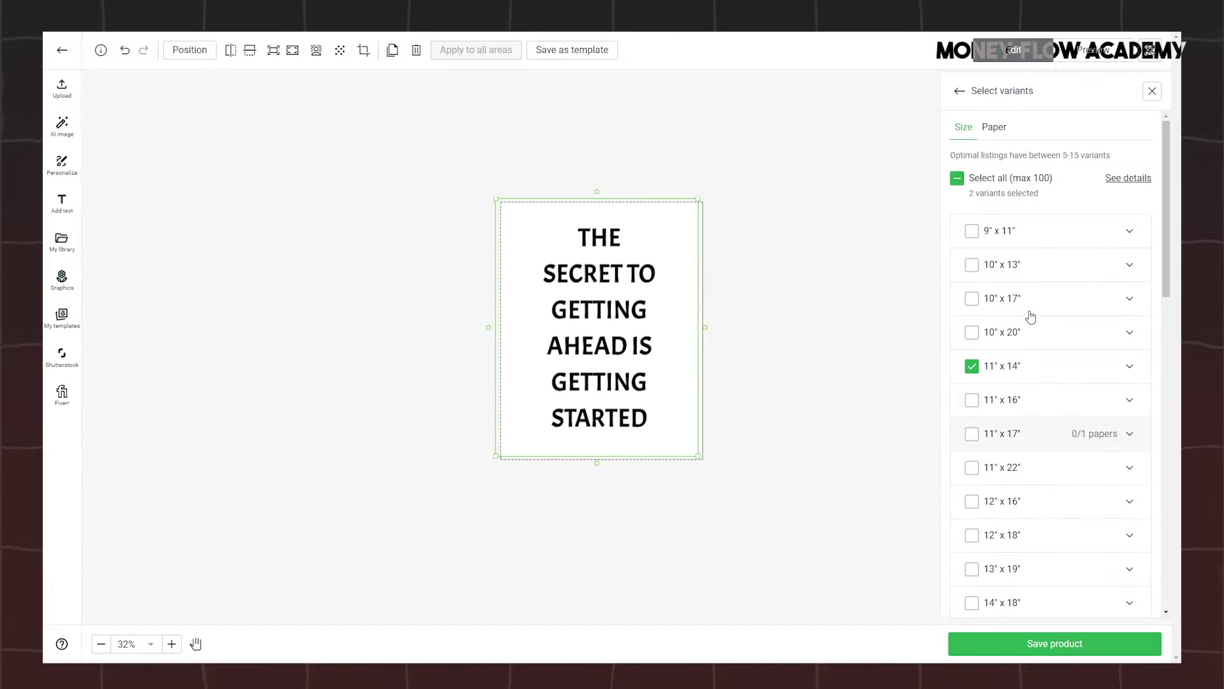
- Return from Select variants to Variants and layers, then open the mockup Preview
scroll(1031, 324, down, 5)
scroll(965, 274, up, 5)
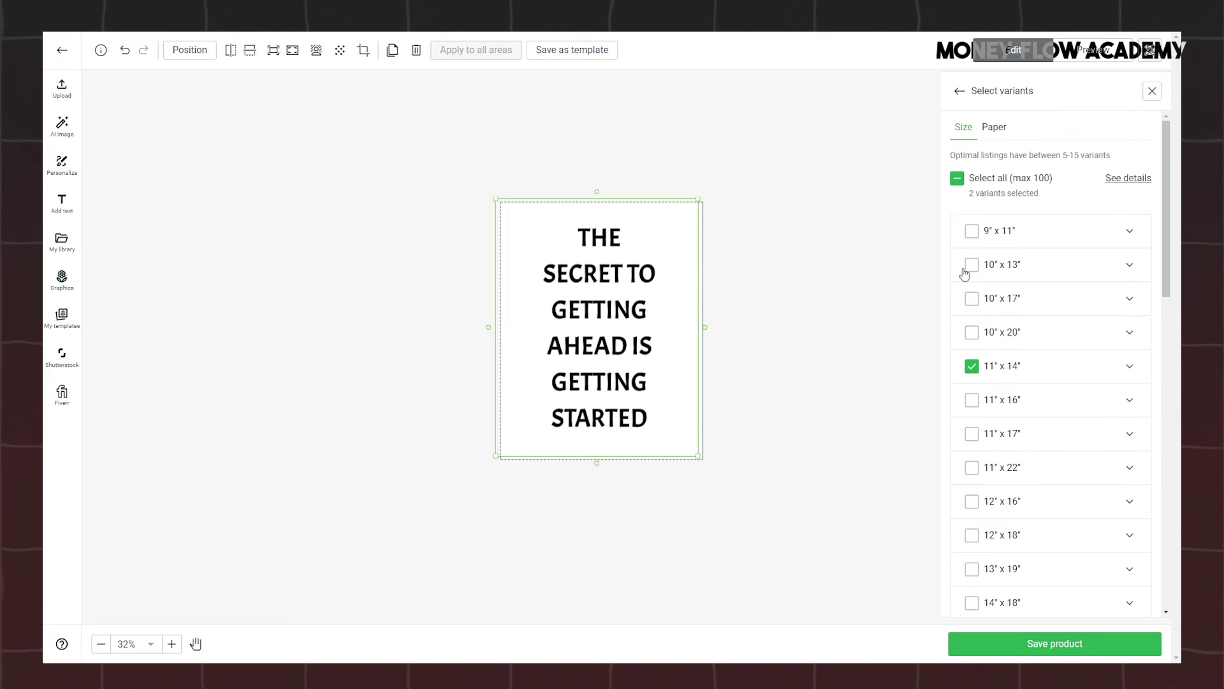
click(960, 91)
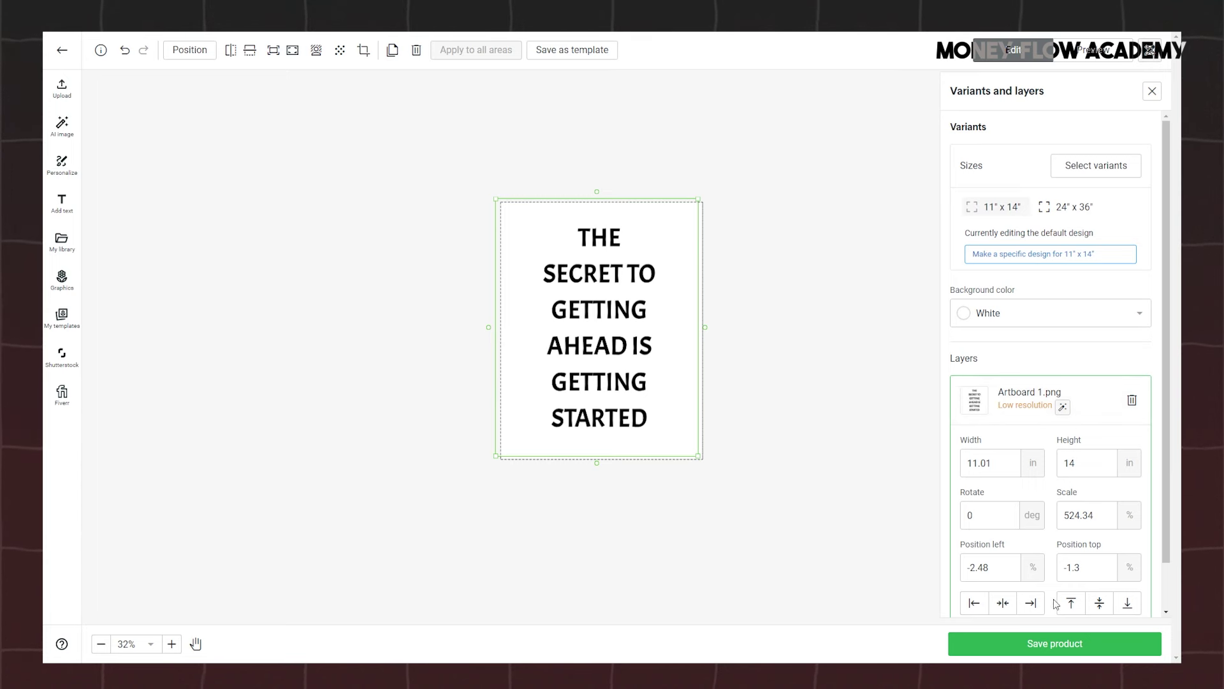
mouse_move(1064, 409)
click(1078, 55)
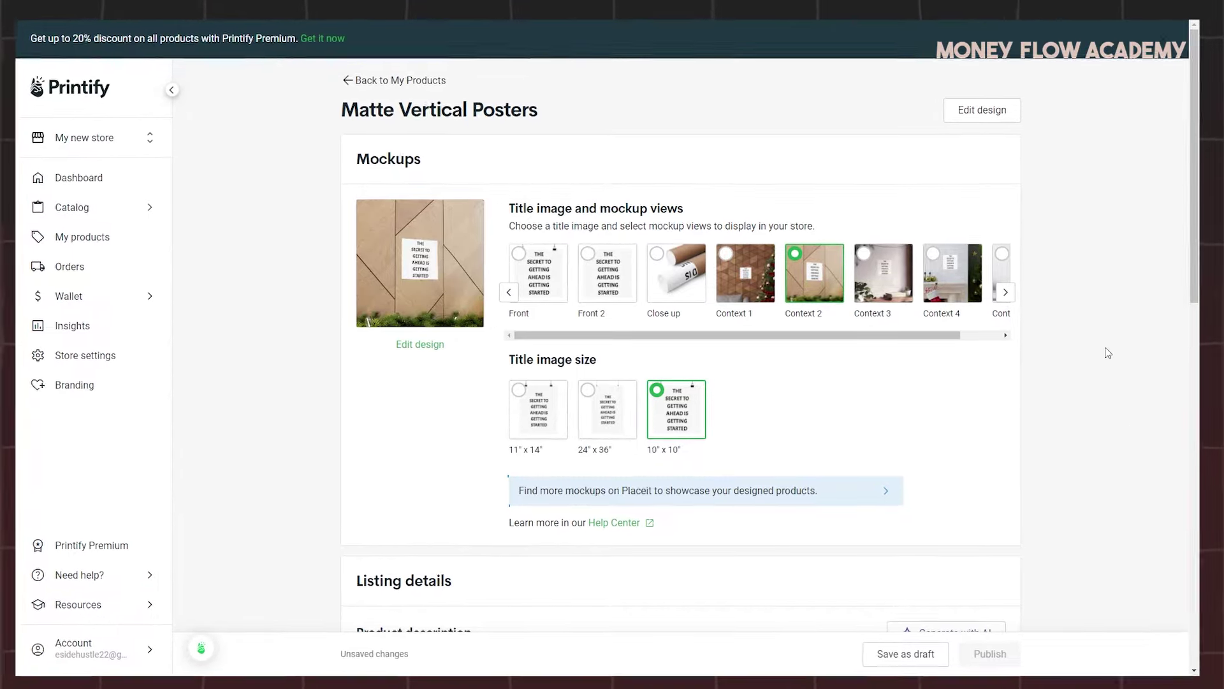
scroll(1109, 353, down, 3)
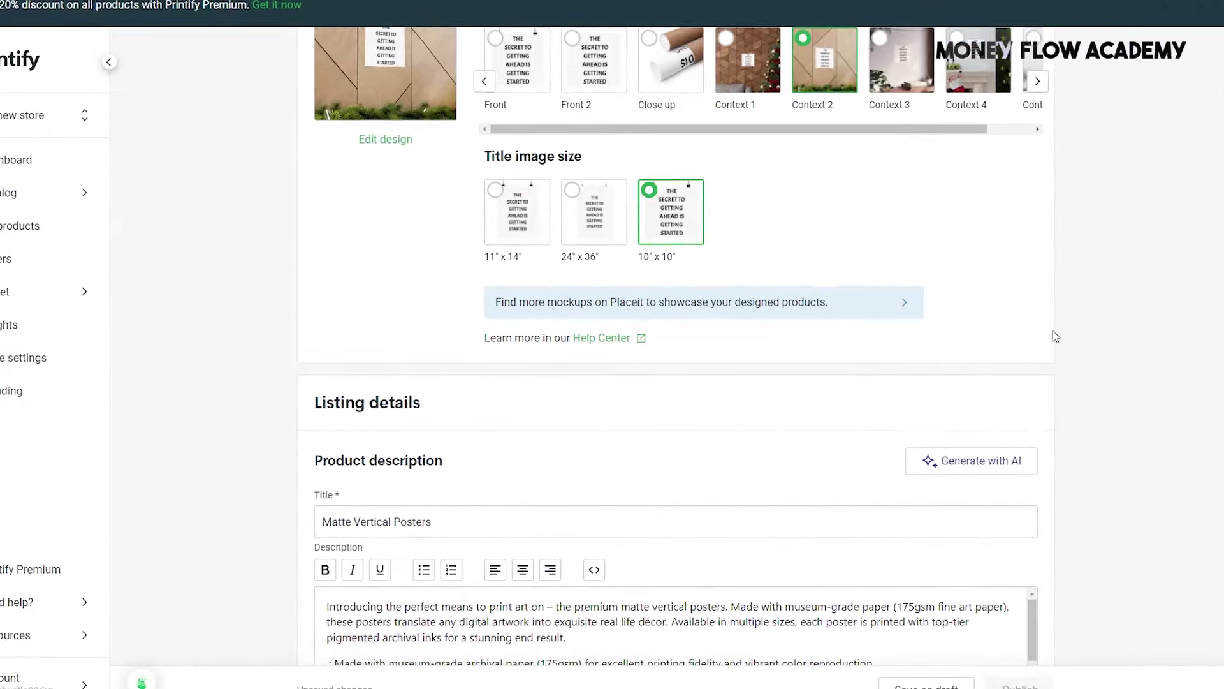
scroll(862, 444, down, 4)
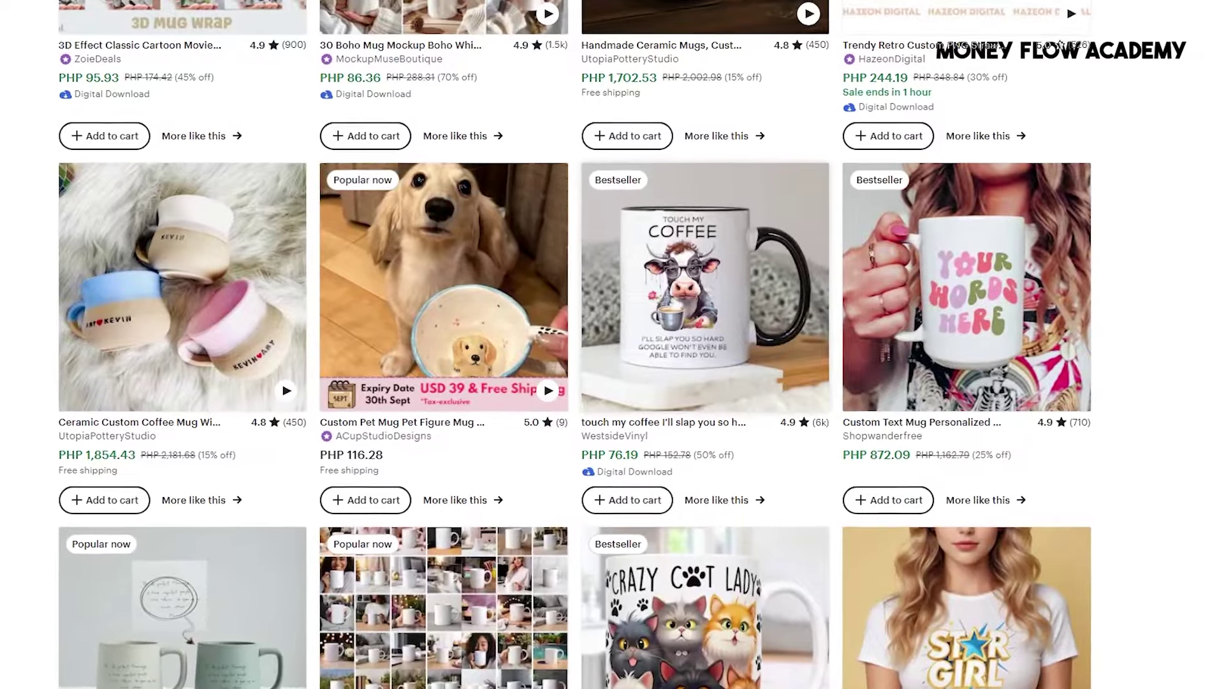
scroll(1070, 307, up, 9)
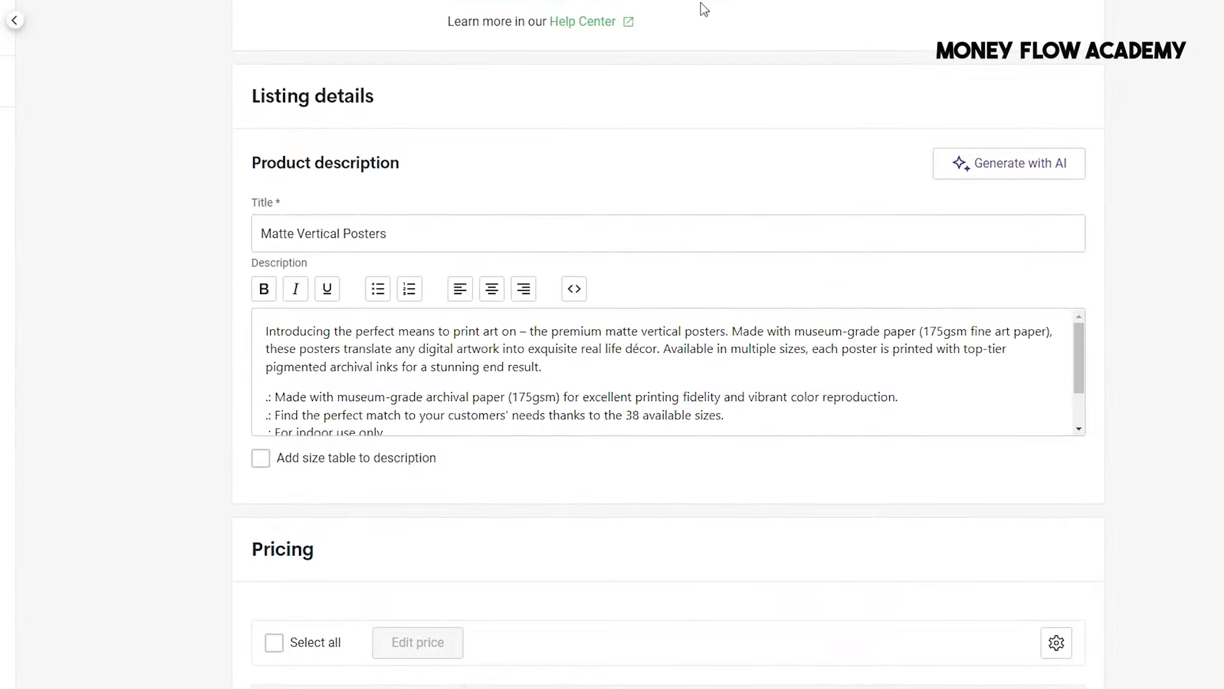
- Scroll through the listing's description and pricing sections
scroll(838, 267, down, 1)
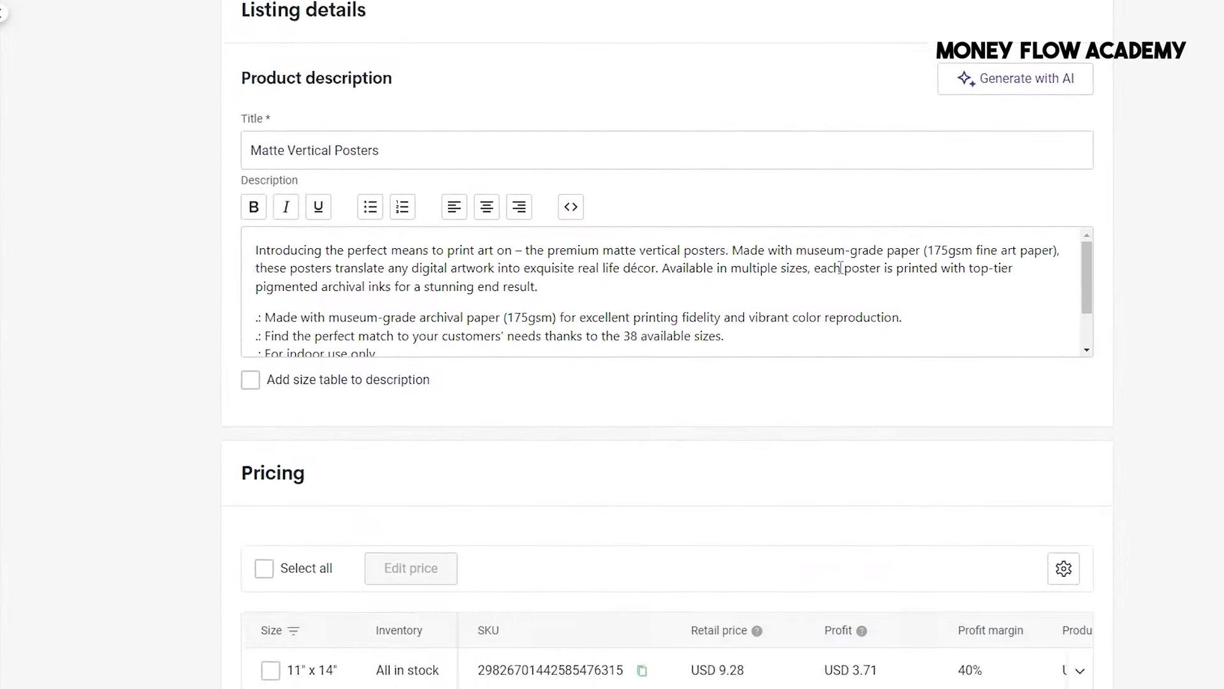
scroll(838, 267, up, 8)
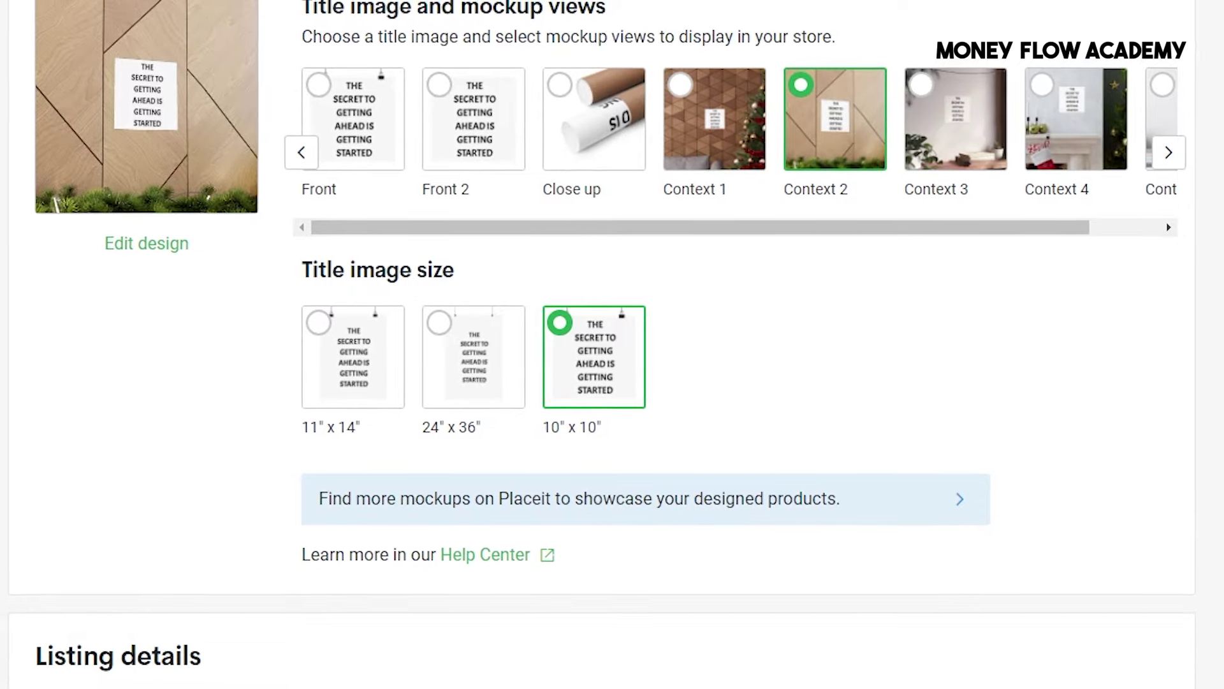
scroll(1188, 570, down, 10)
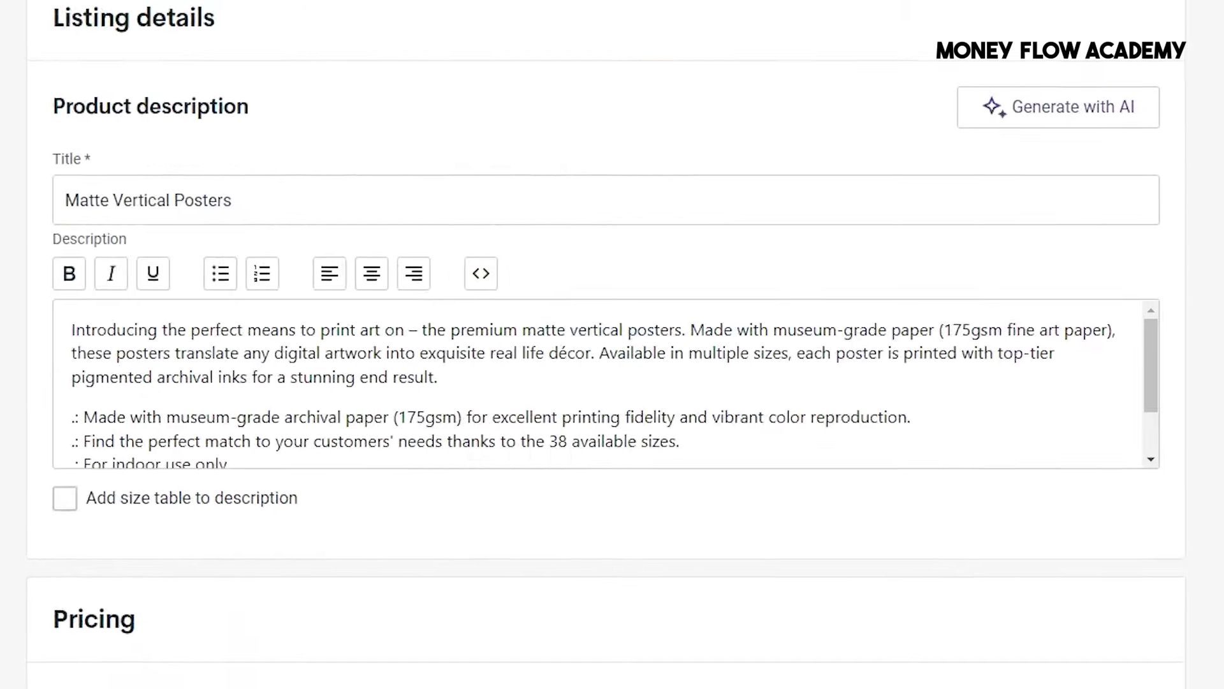
drag(1151, 370, 1153, 440)
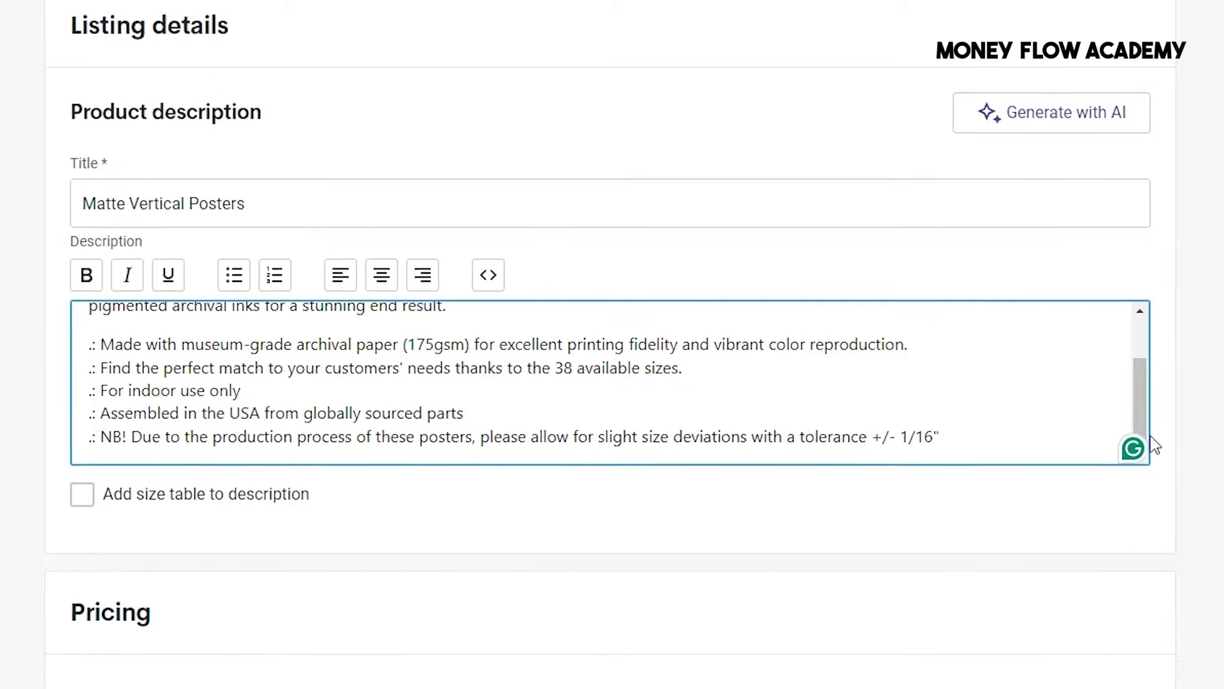
scroll(1141, 447, up, 5)
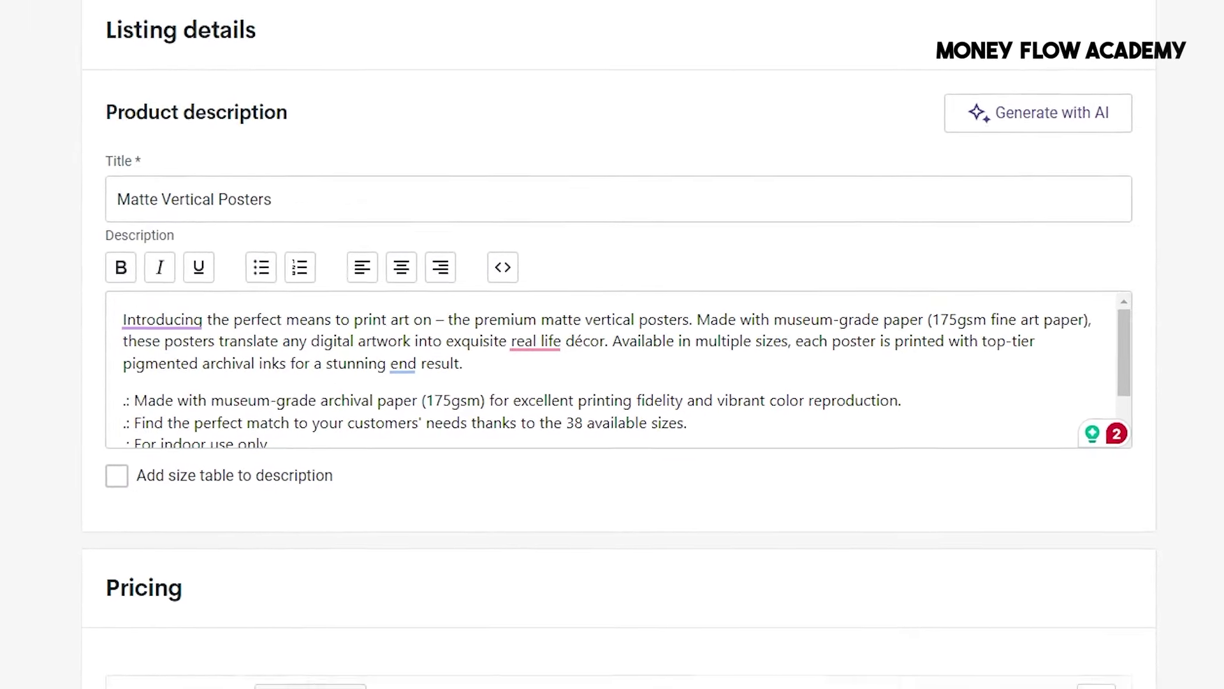
scroll(612, 382, down, 7)
scroll(660, 399, down, 1)
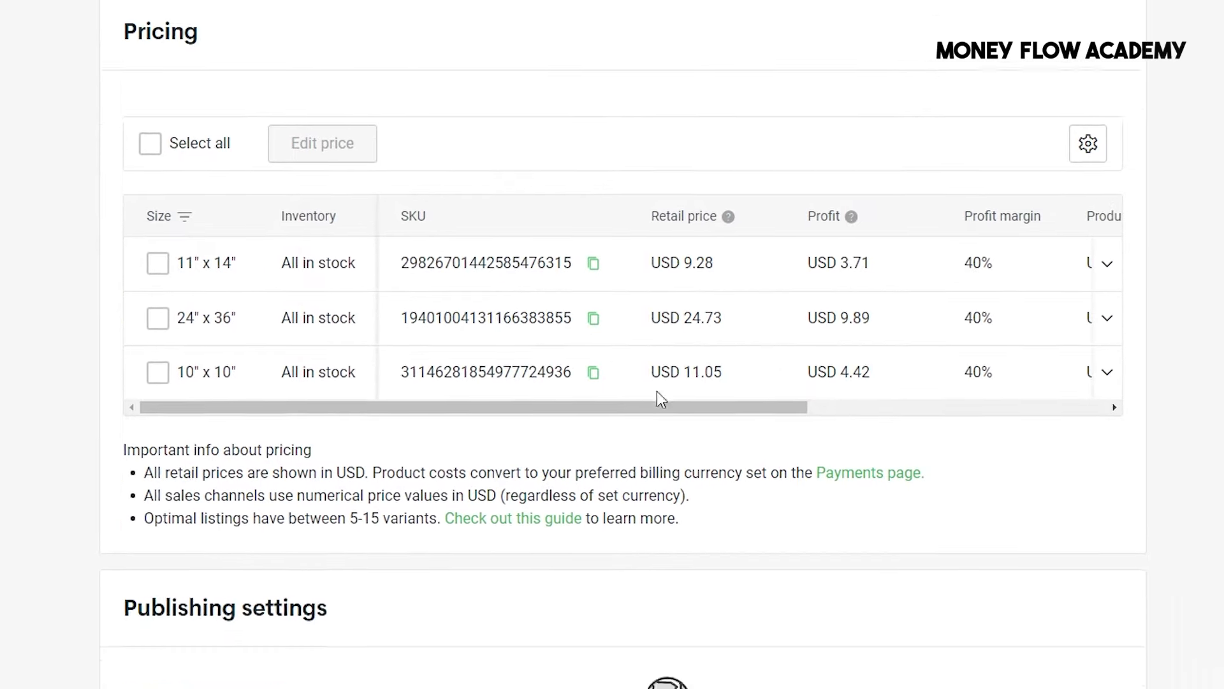
scroll(660, 399, down, 2)
scroll(959, 489, up, 20)
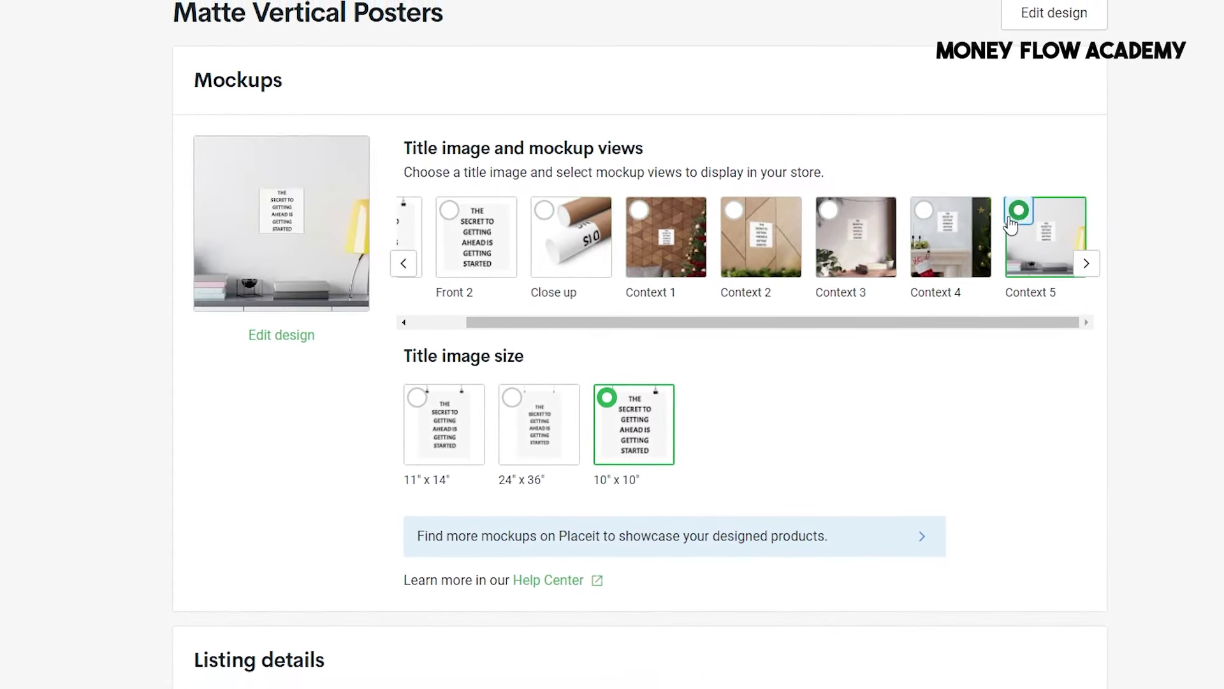
click(408, 264)
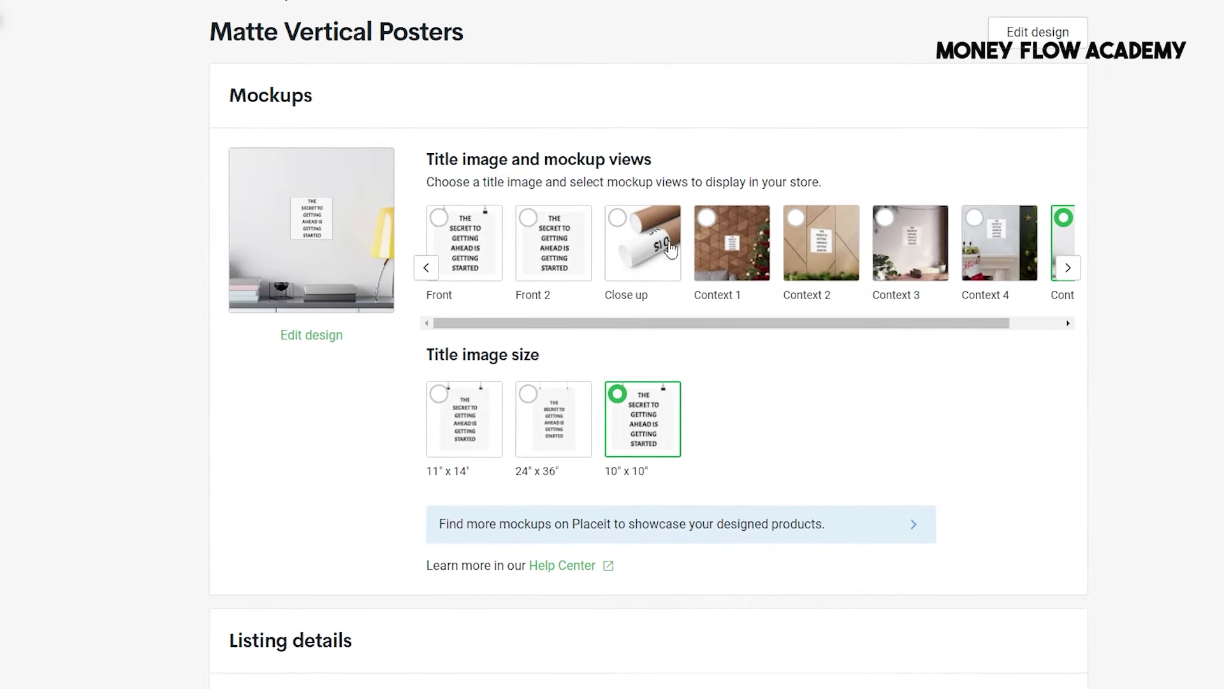
scroll(809, 424, down, 5)
scroll(874, 464, up, 6)
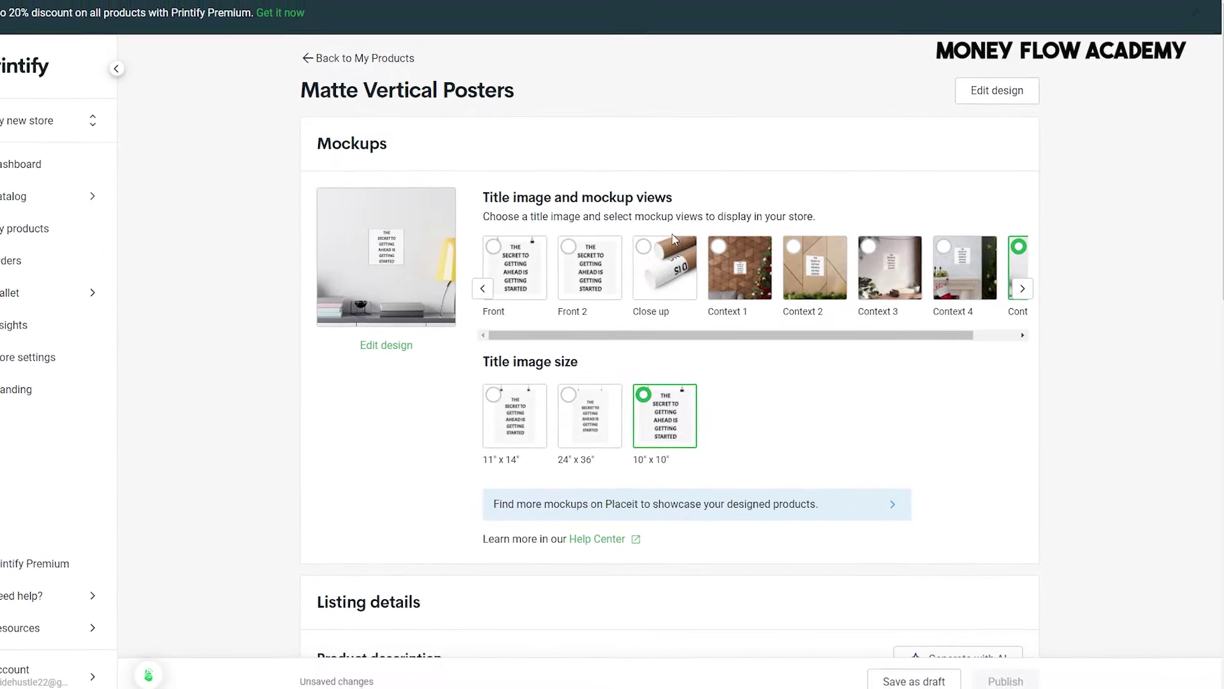
scroll(679, 281, down, 6)
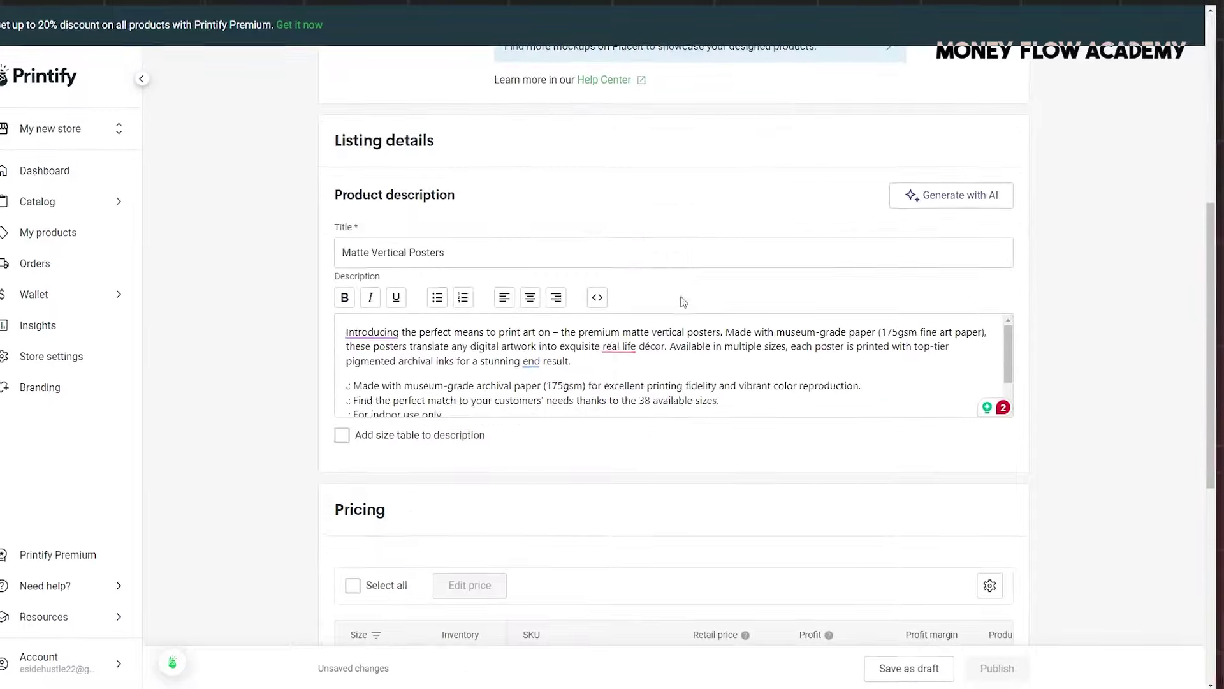
click(618, 346)
scroll(829, 370, down, 6)
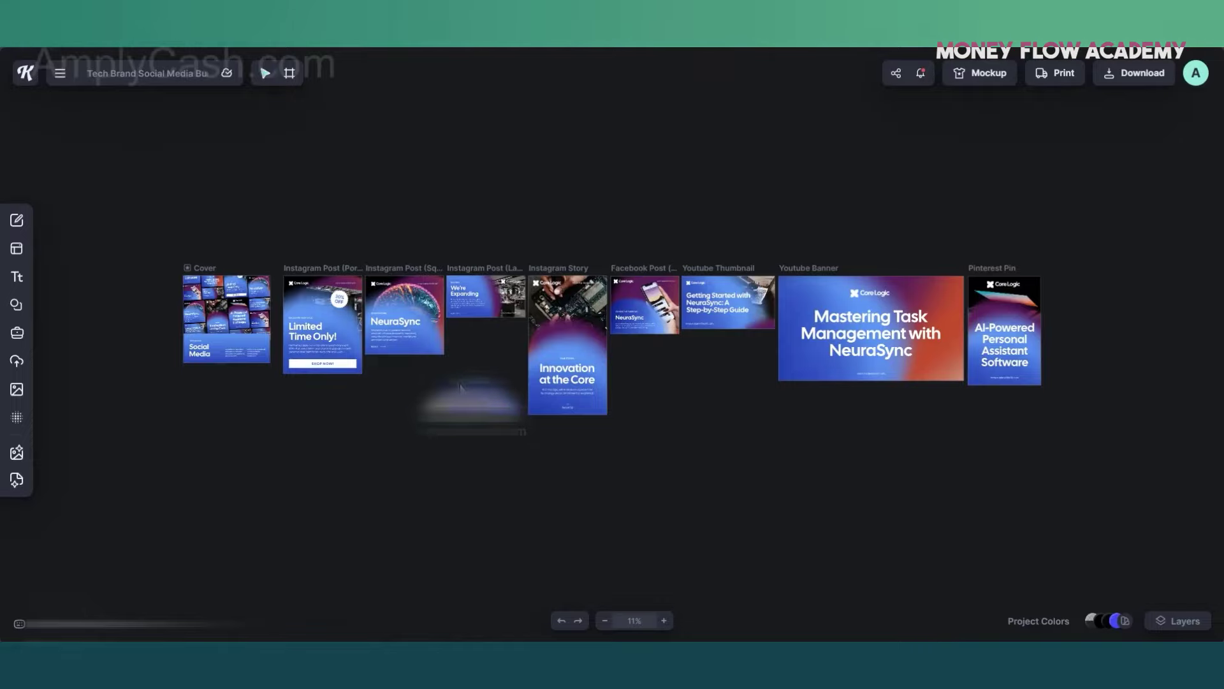
- Zoom to the square Instagram post, drag the poster mockup onto it, and reorder its layer
click(431, 346)
key(shift+2)
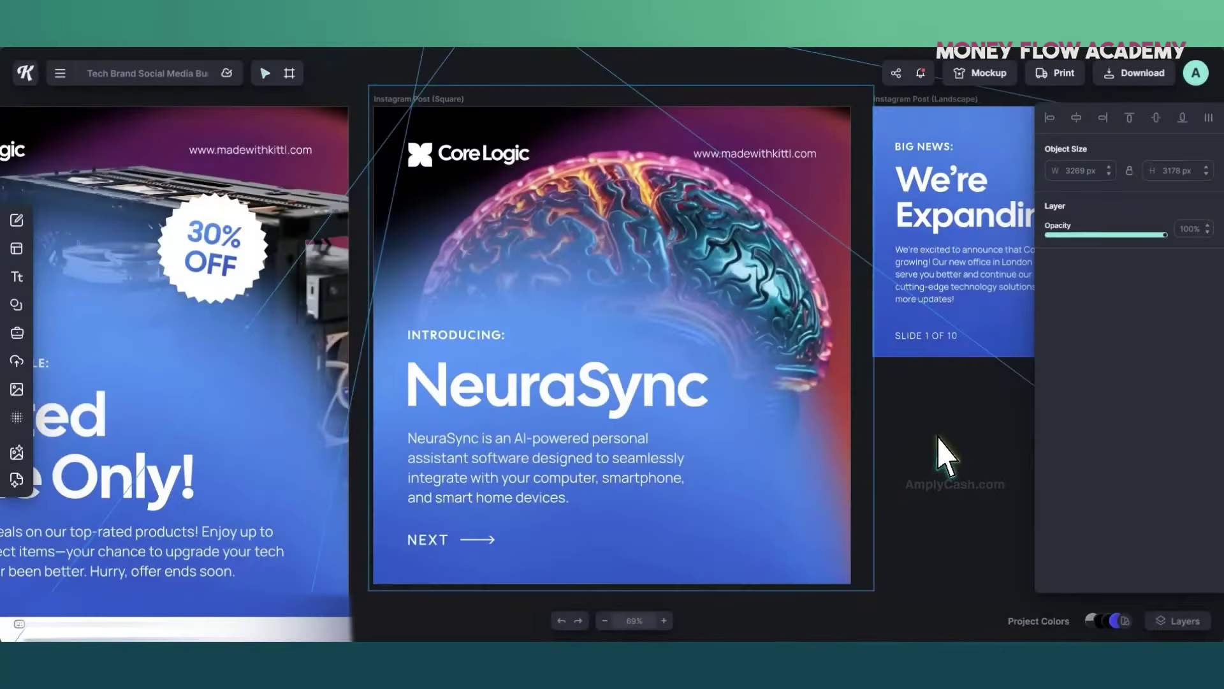
click(1122, 509)
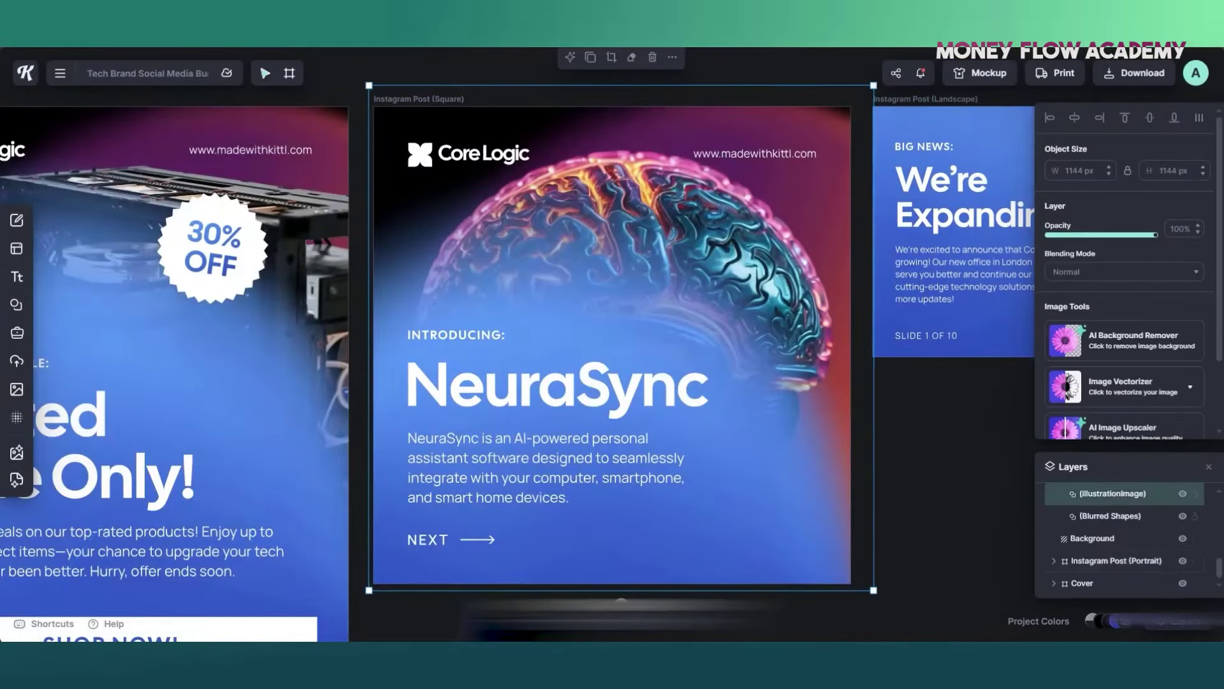
drag(932, 364, 783, 363)
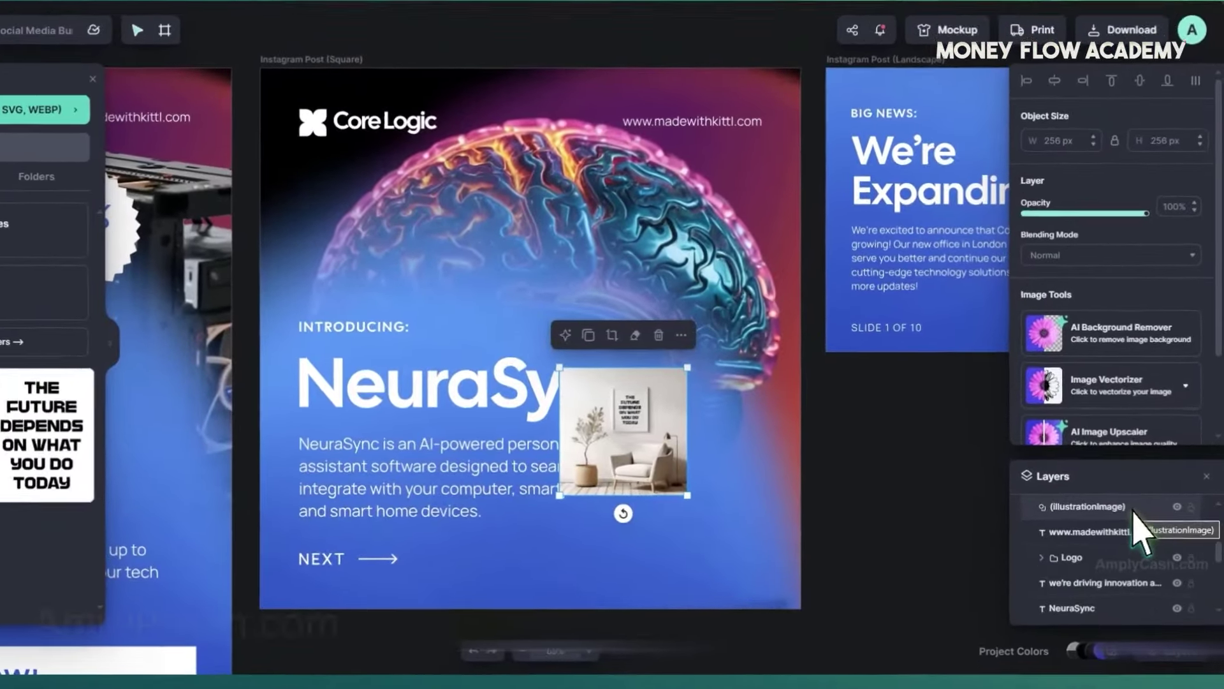
drag(1147, 498, 1135, 522)
mouse_move(1129, 566)
mouse_down()
mouse_move(1124, 607)
mouse_move(1113, 600)
mouse_move(1129, 546)
mouse_up()
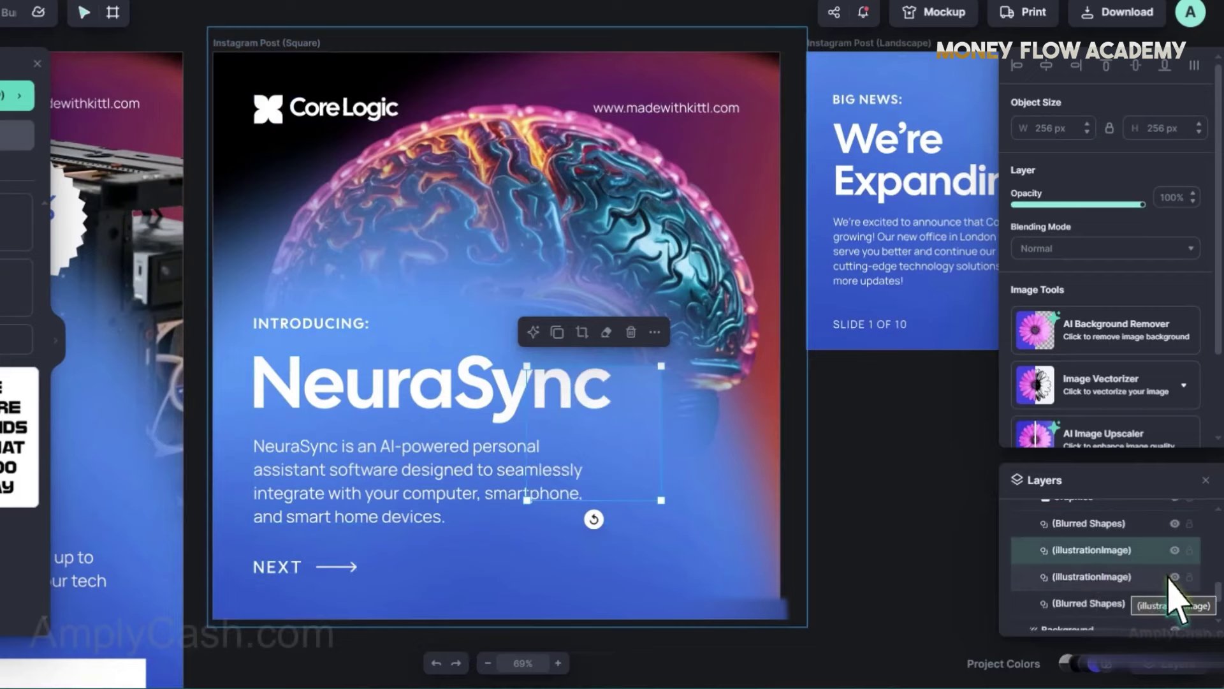